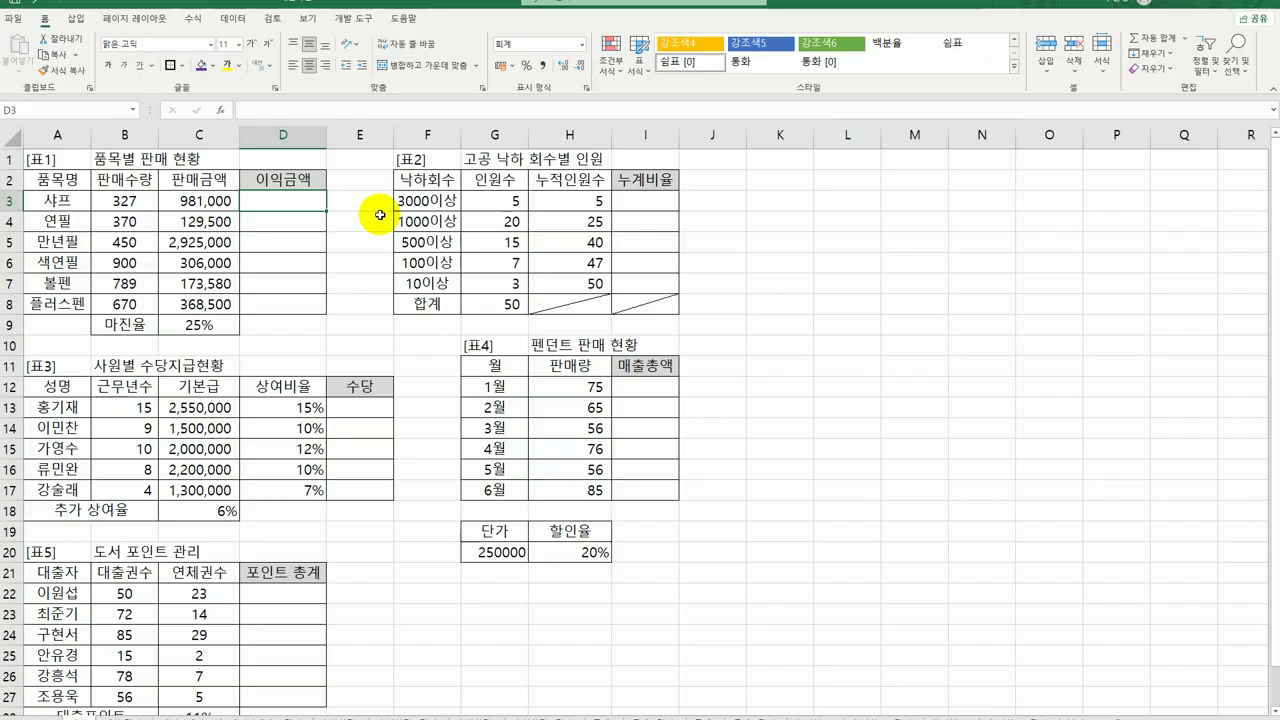
Calculate the first 이익금액 in D3 of 표1 with =C3*C9 and fill the formula down through D8
click(189, 198)
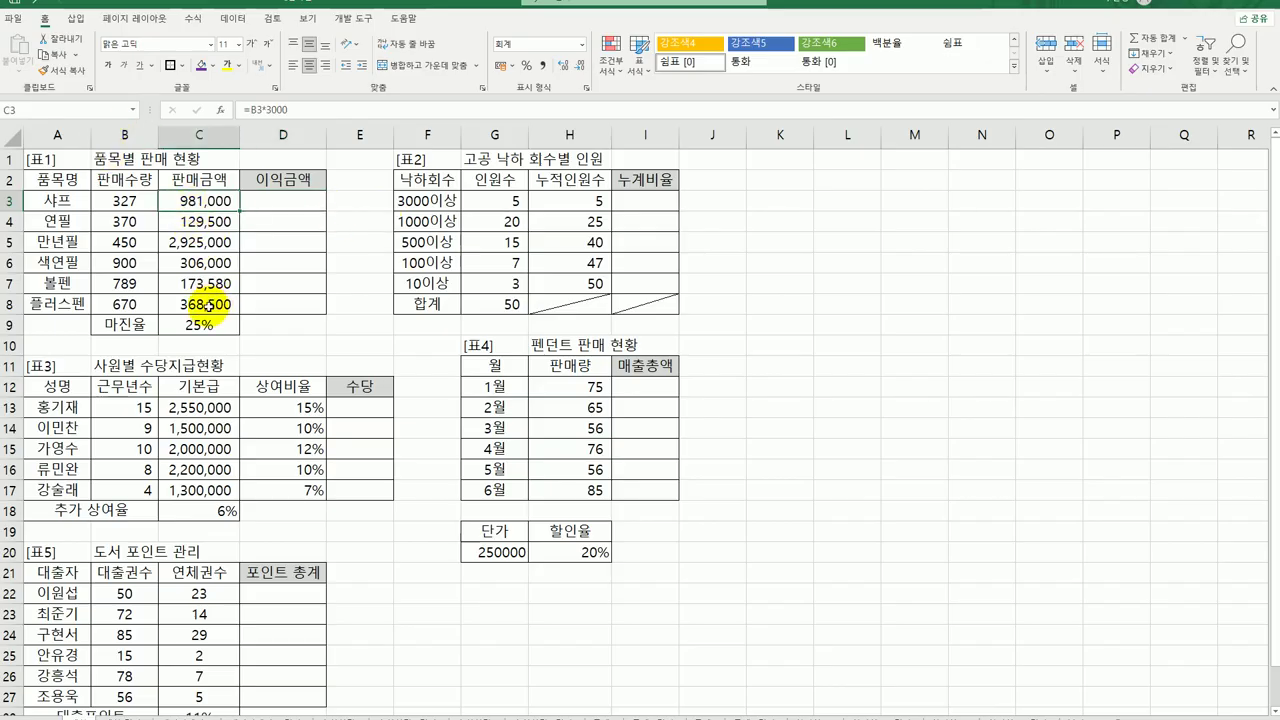
click(200, 326)
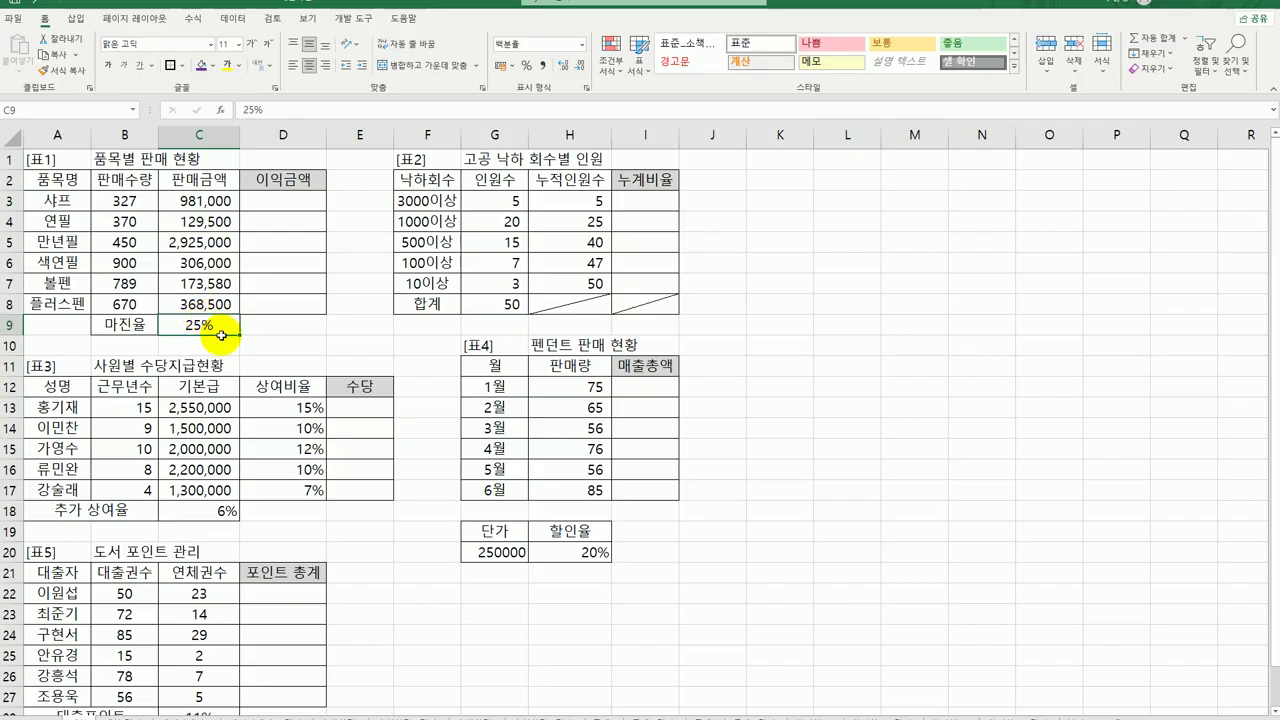
click(270, 200)
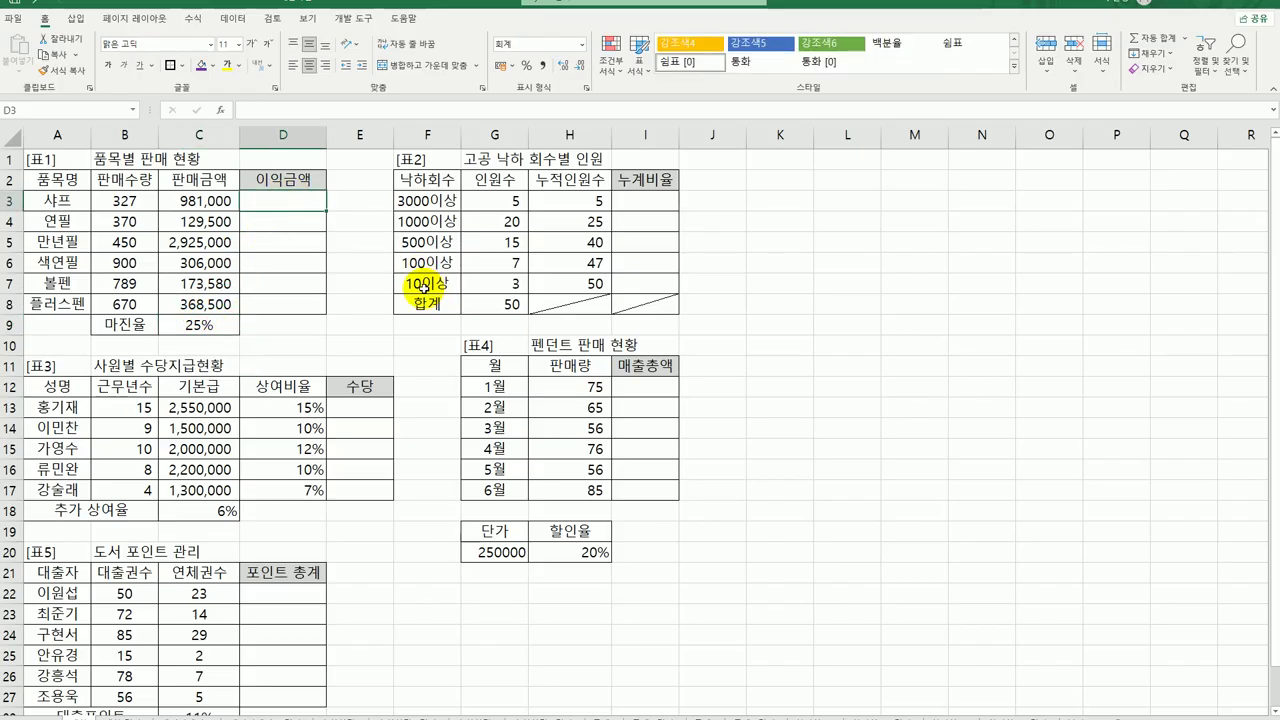
text(=)
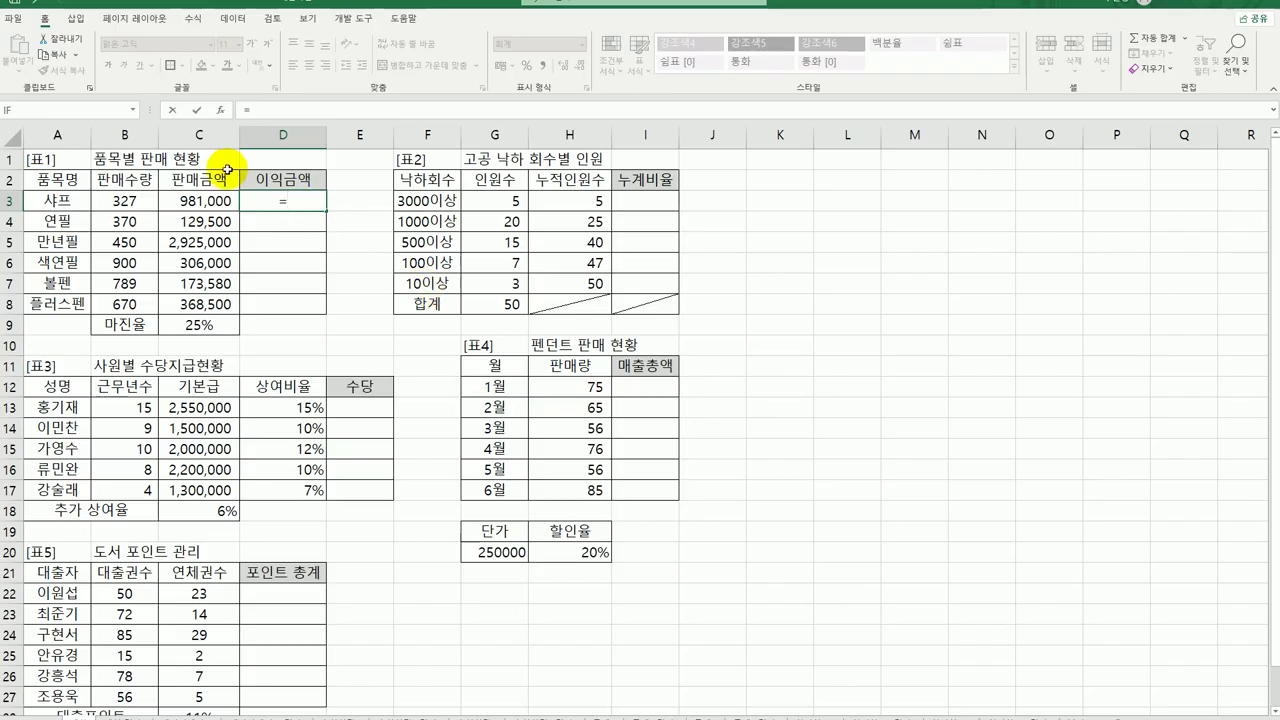
click(205, 202)
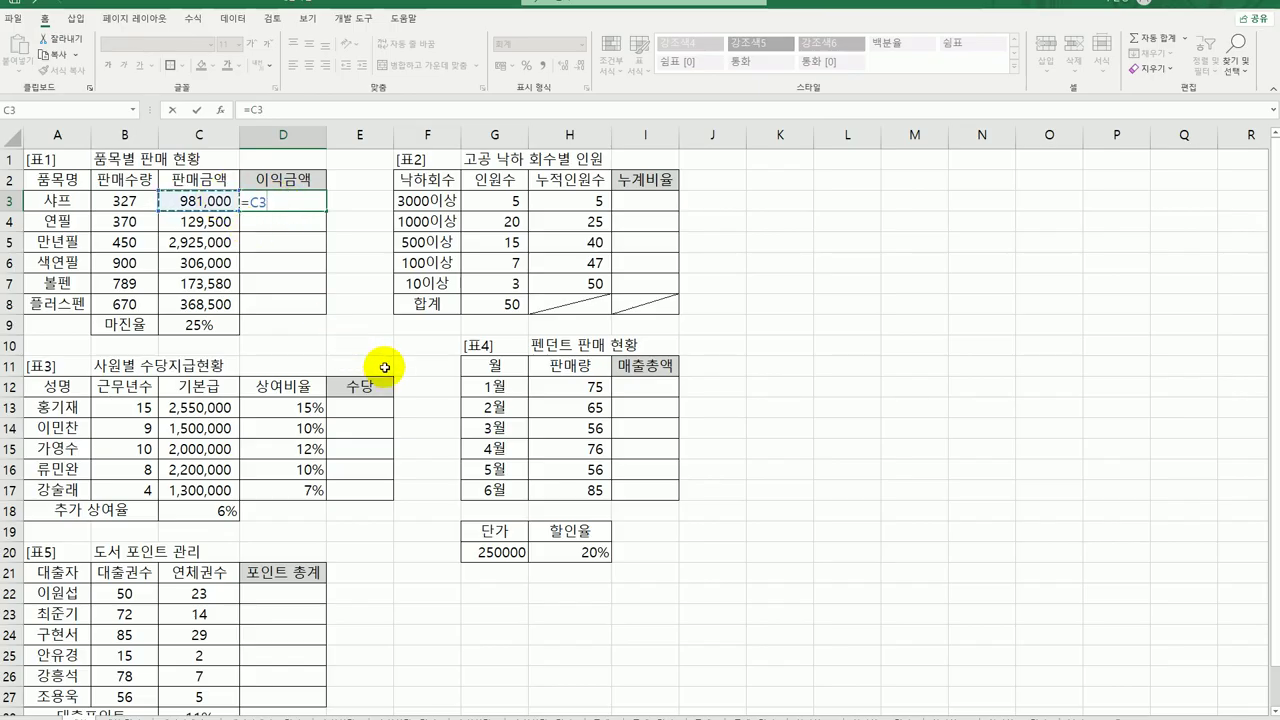
text(*)
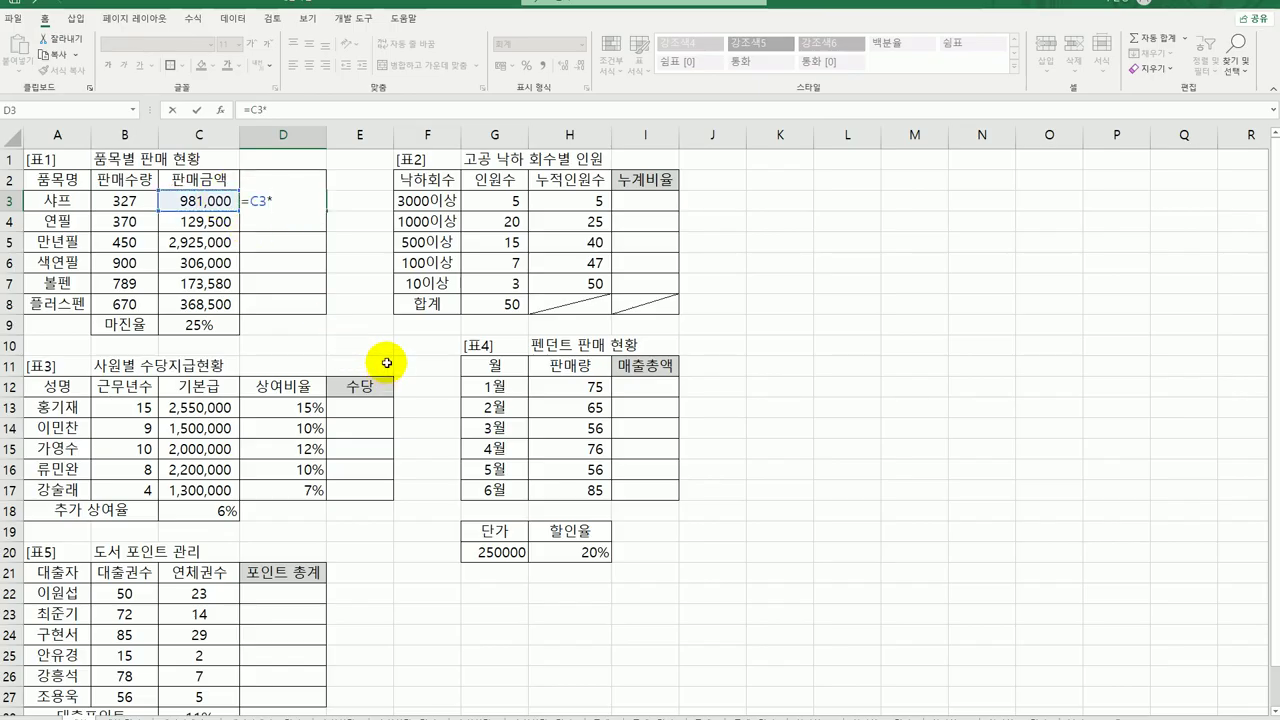
click(225, 325)
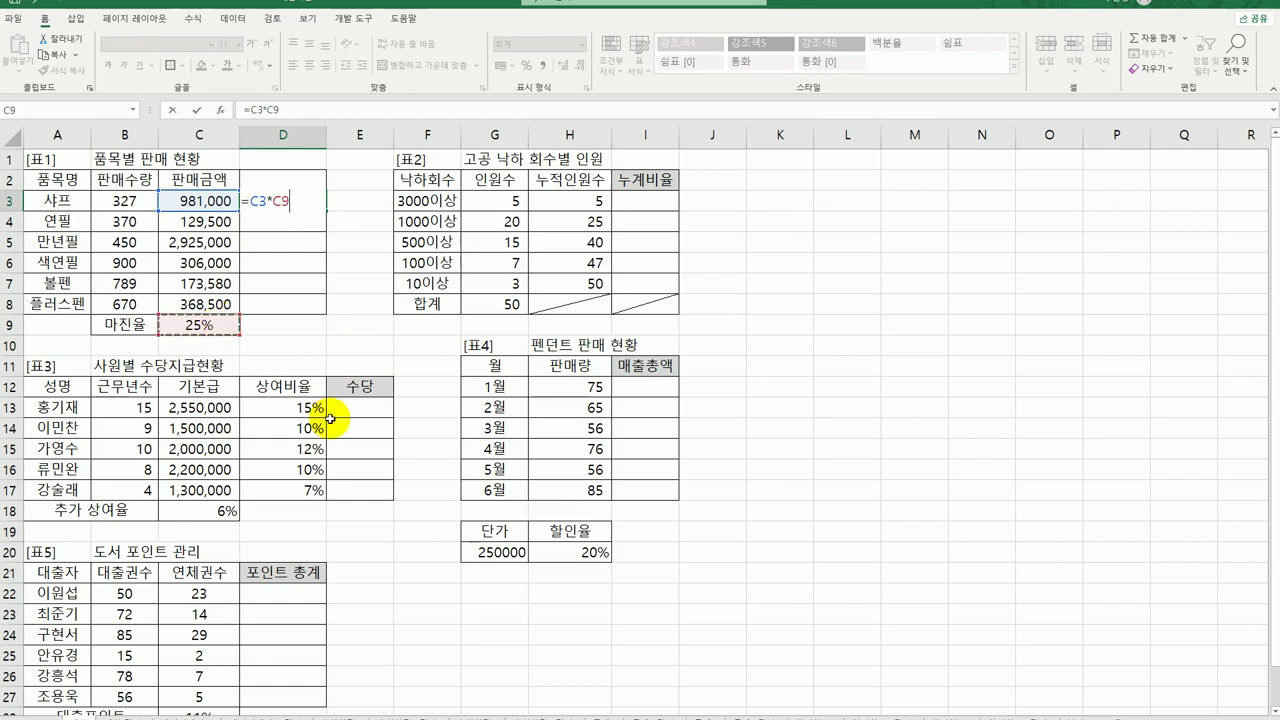
key(Return)
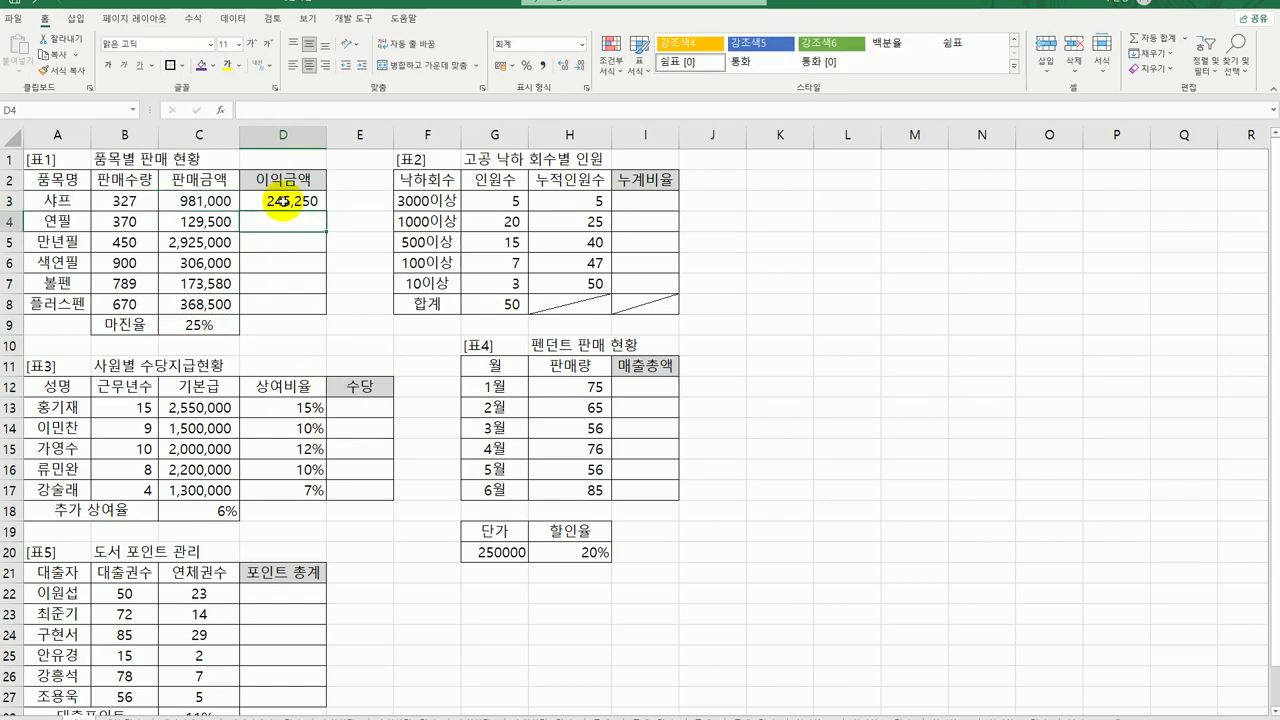
click(283, 201)
drag(325, 211, 320, 308)
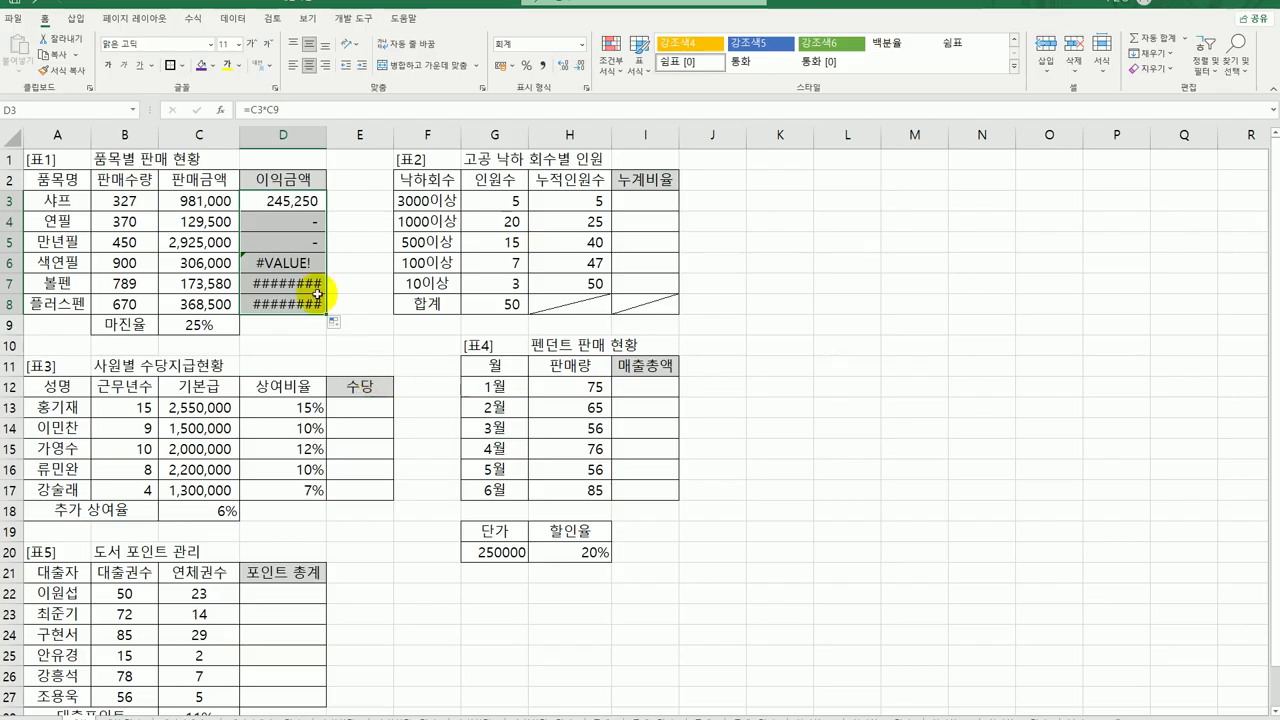
Inspect the copied formulas in D4 and D6 and compare them with the original in D3 and the margin rate in C9
click(298, 221)
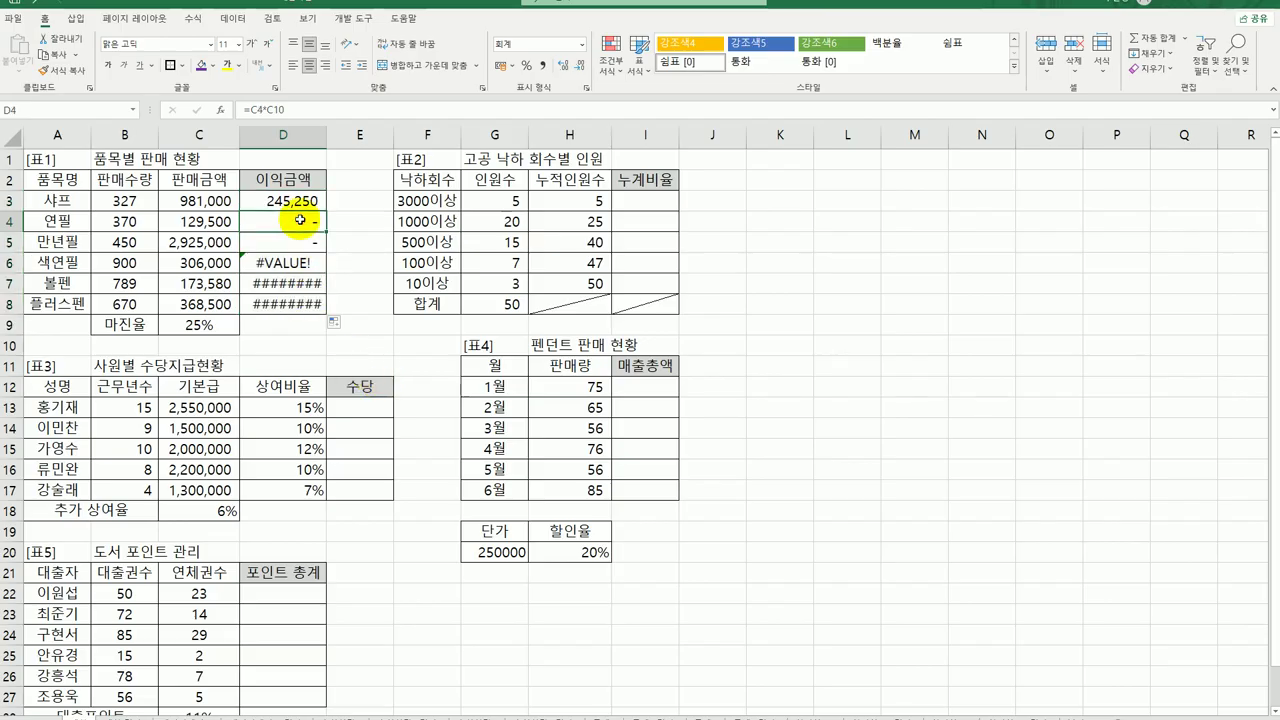
click(296, 107)
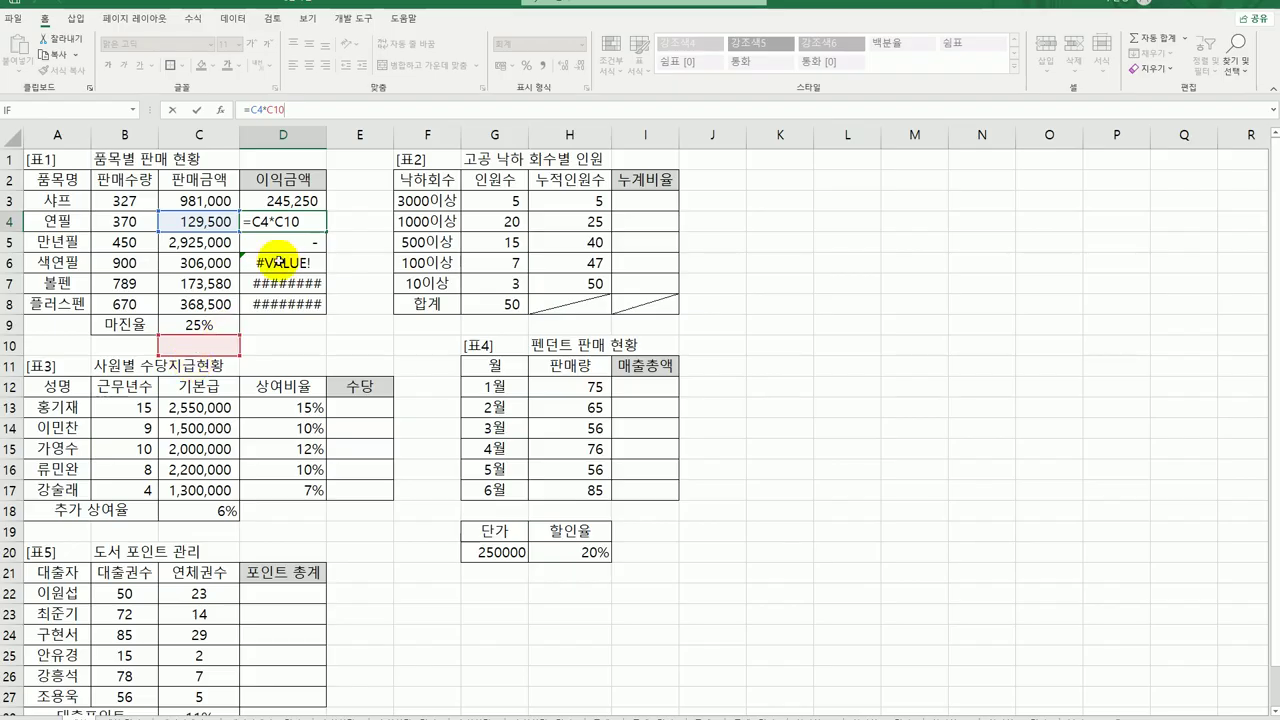
key(Escape)
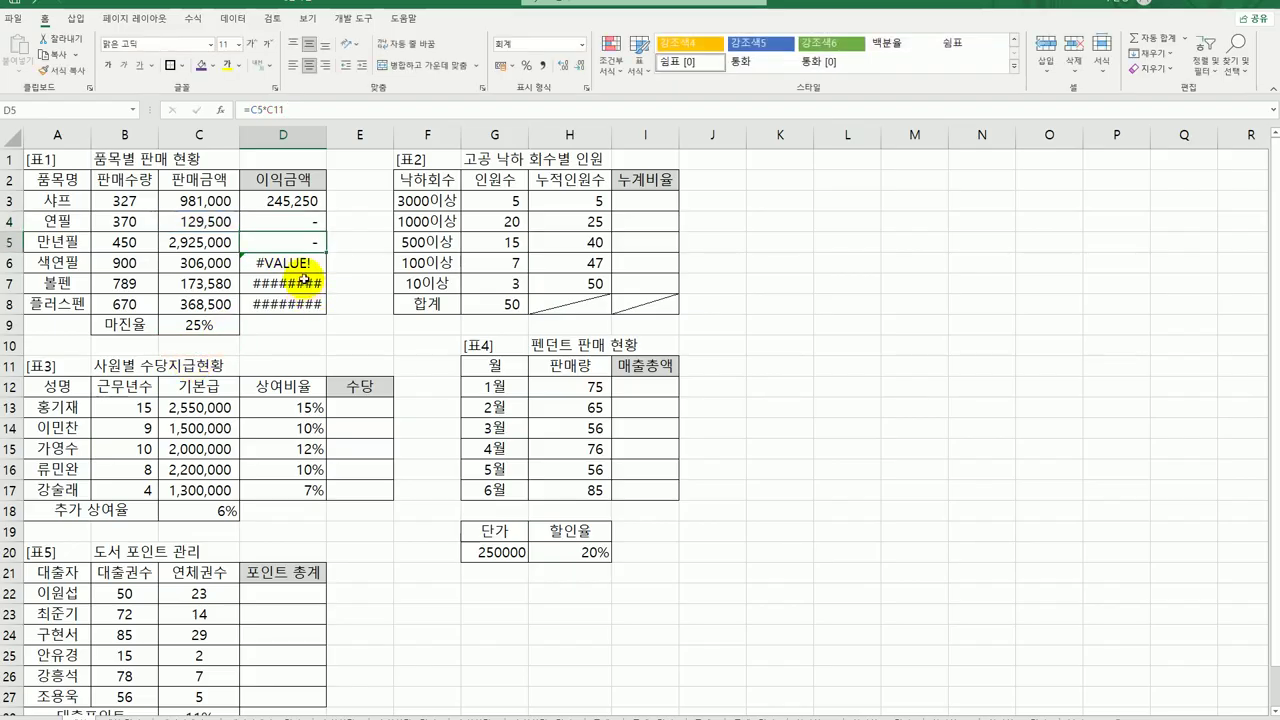
click(305, 263)
click(312, 113)
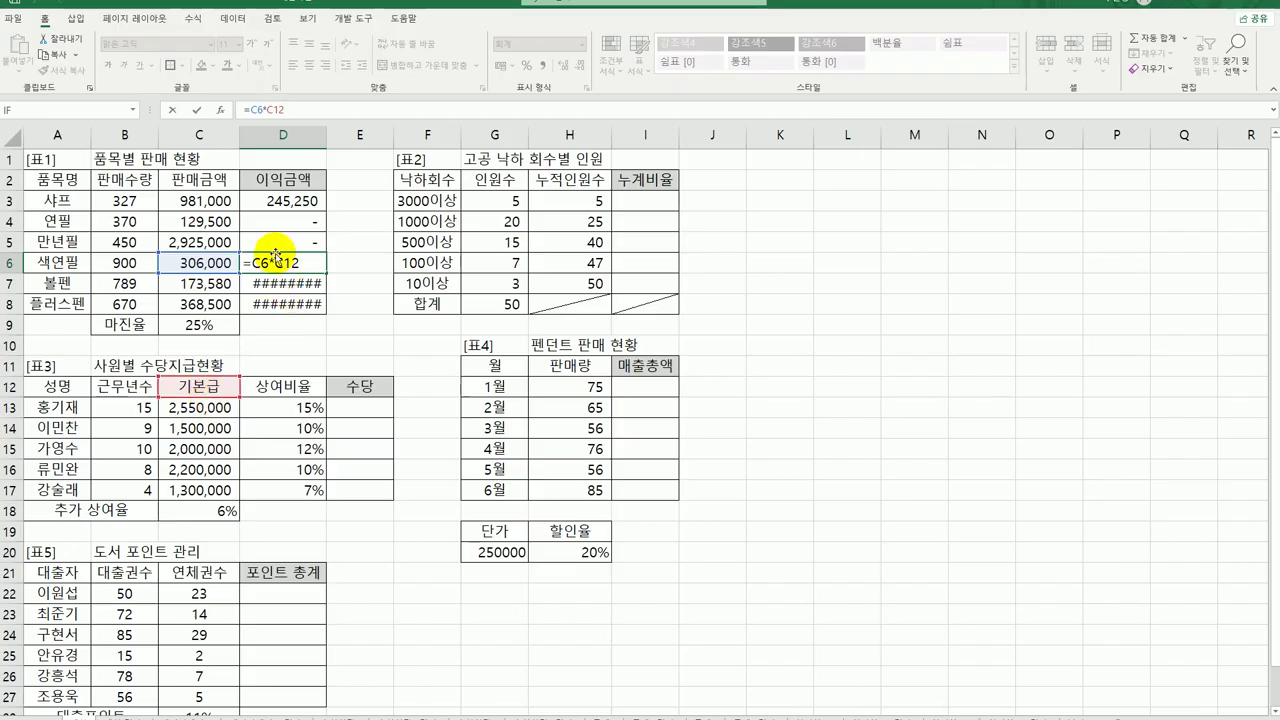
key(Return)
click(291, 199)
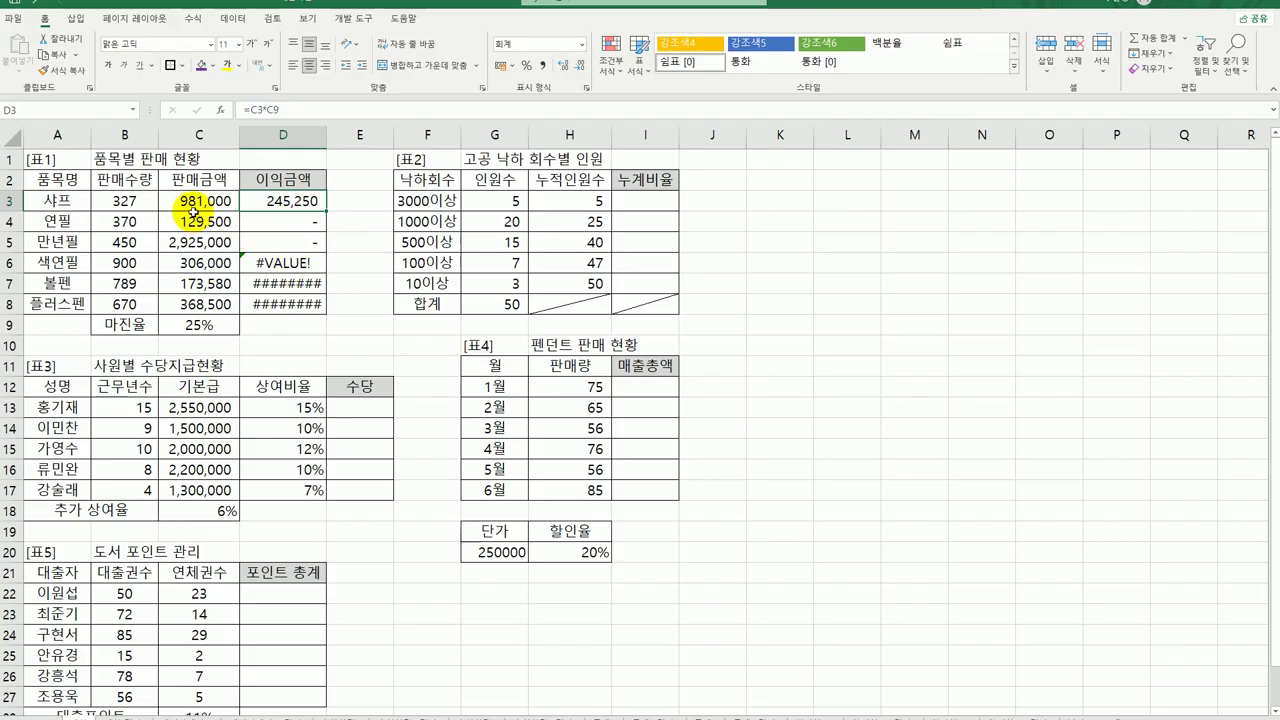
click(203, 325)
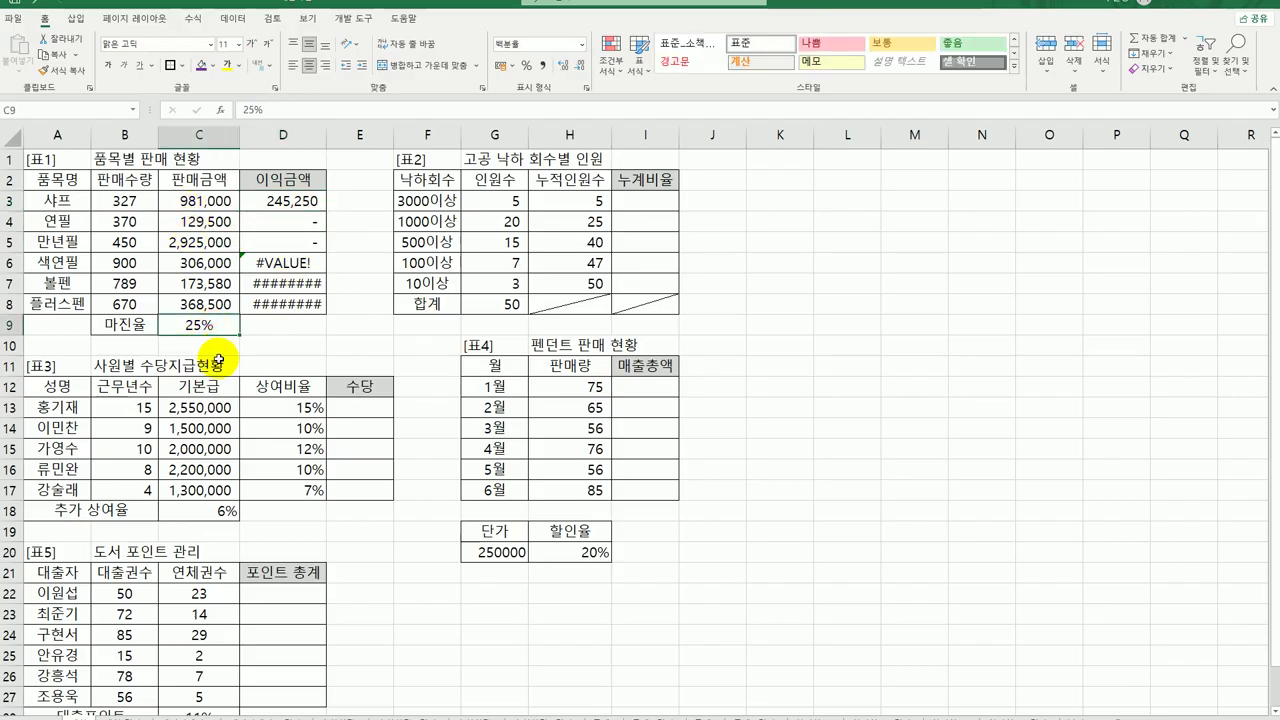
click(280, 203)
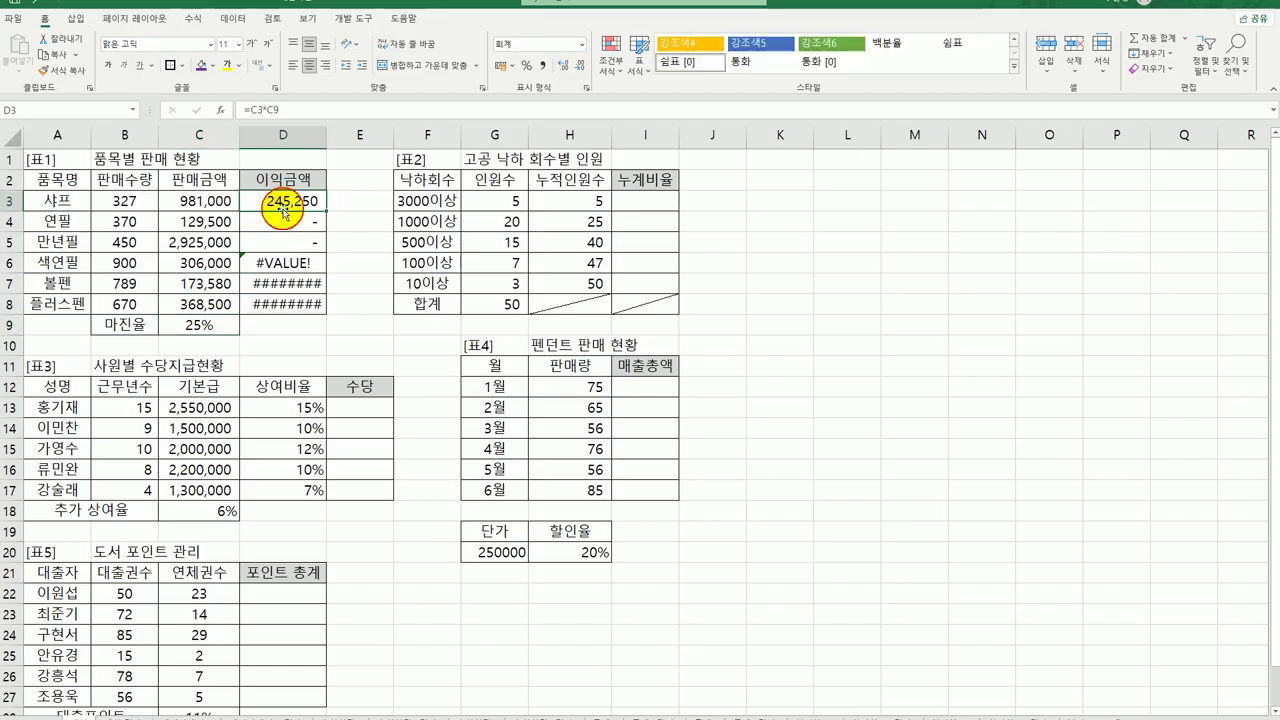
drag(326, 211, 287, 201)
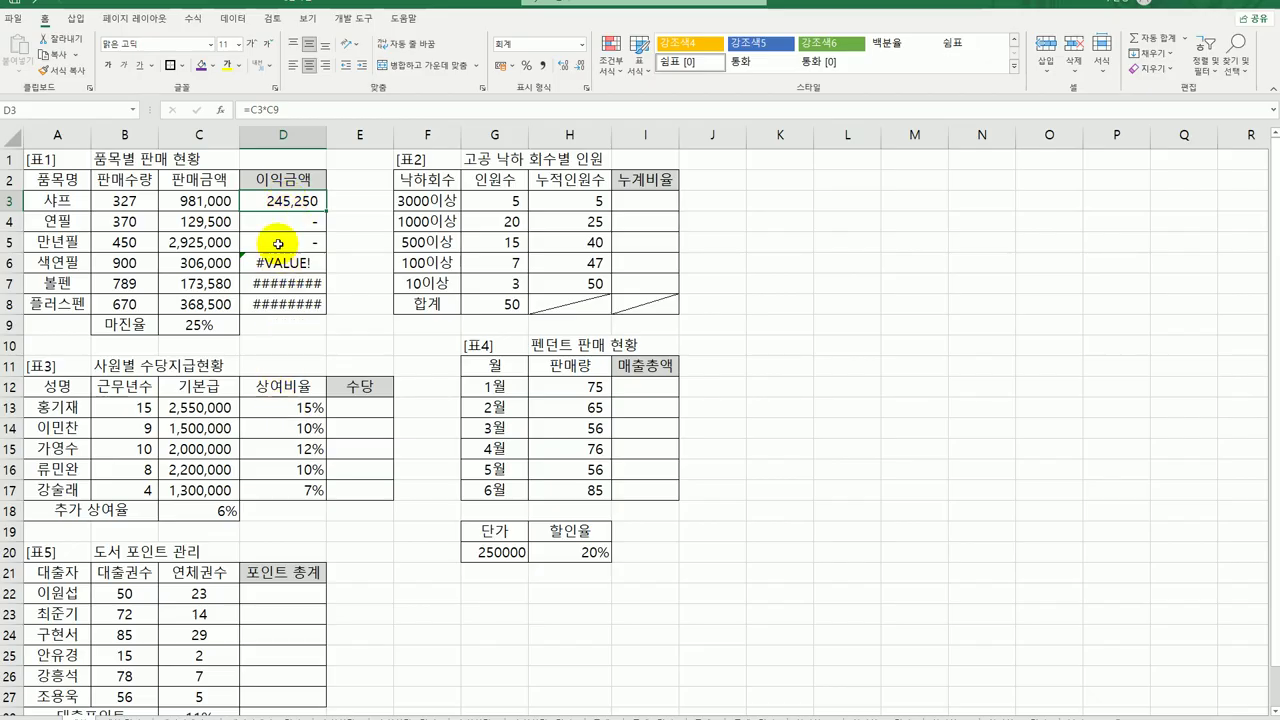
Make the margin rate reference in D3 absolute, giving =C3*$C$9, and refill the formula down through D8
double_click(277, 201)
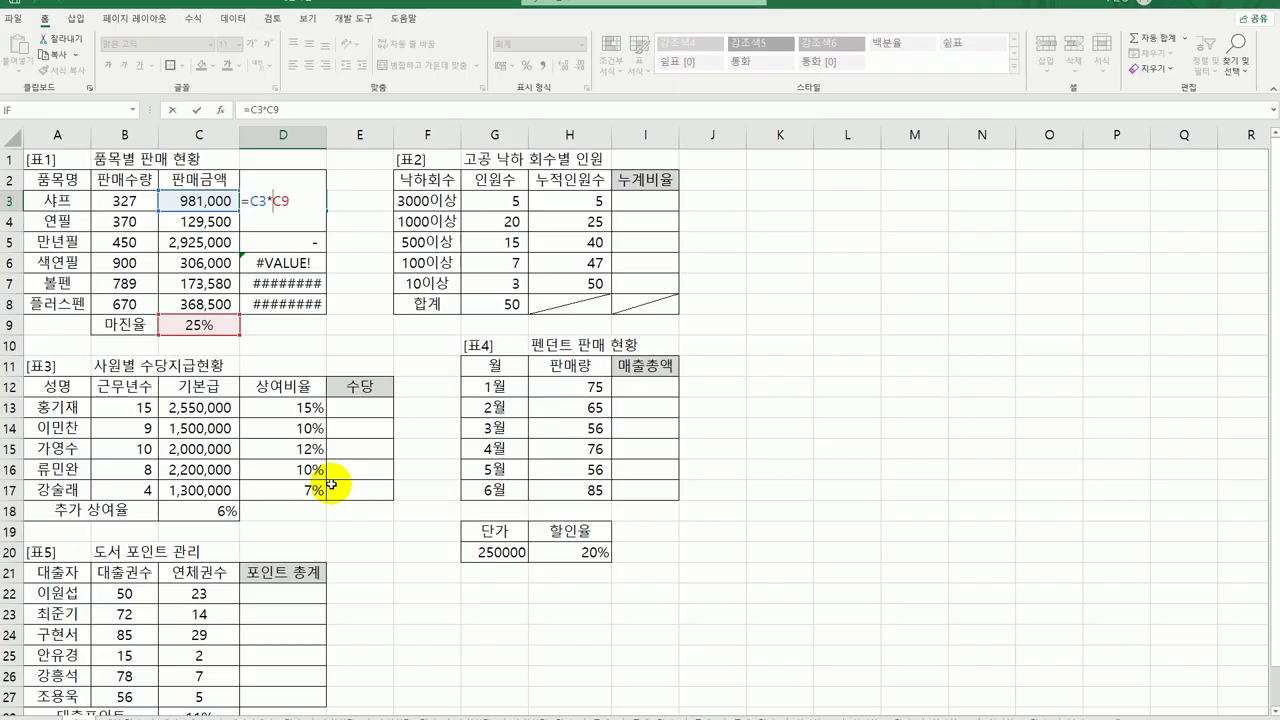
key(F4)
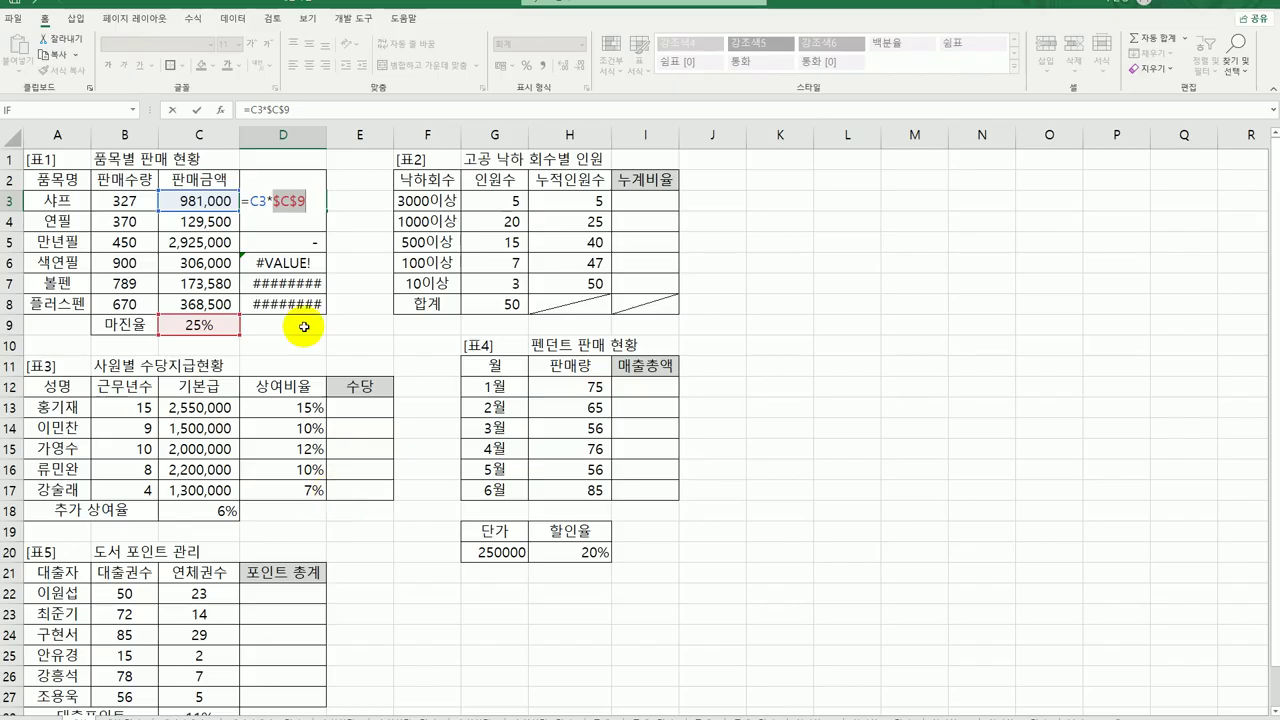
click(303, 199)
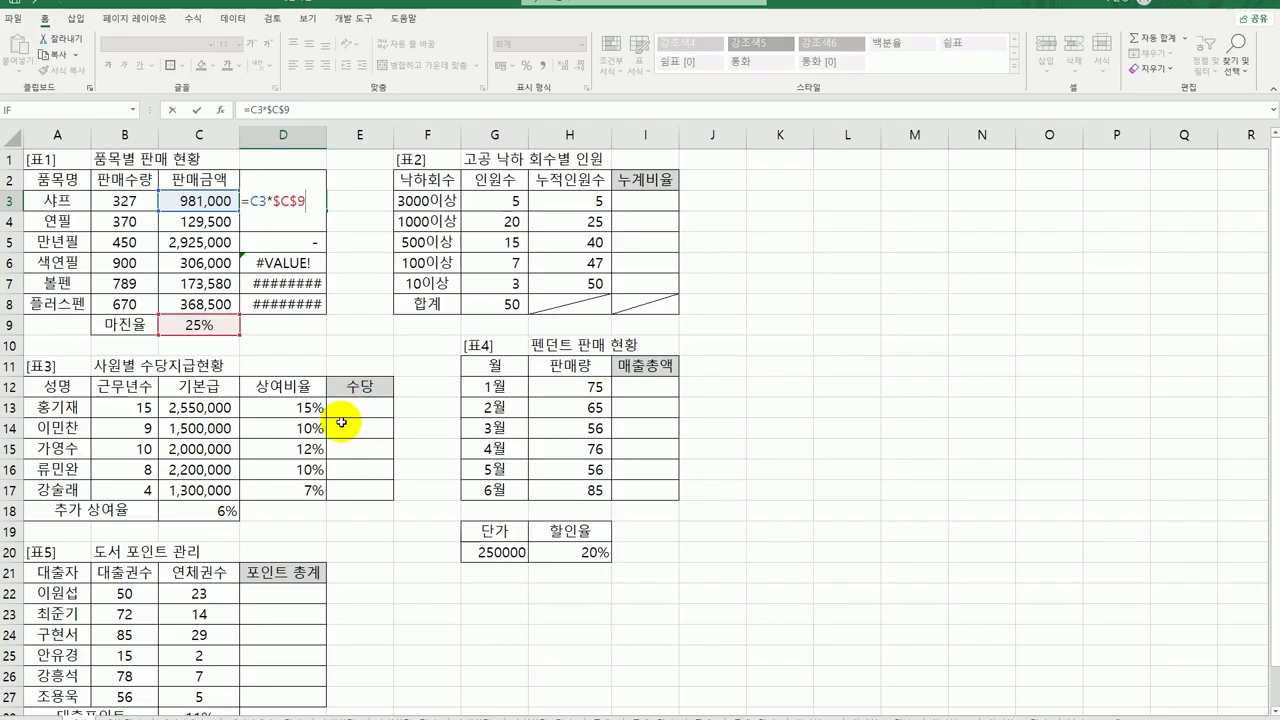
key(Return)
click(303, 201)
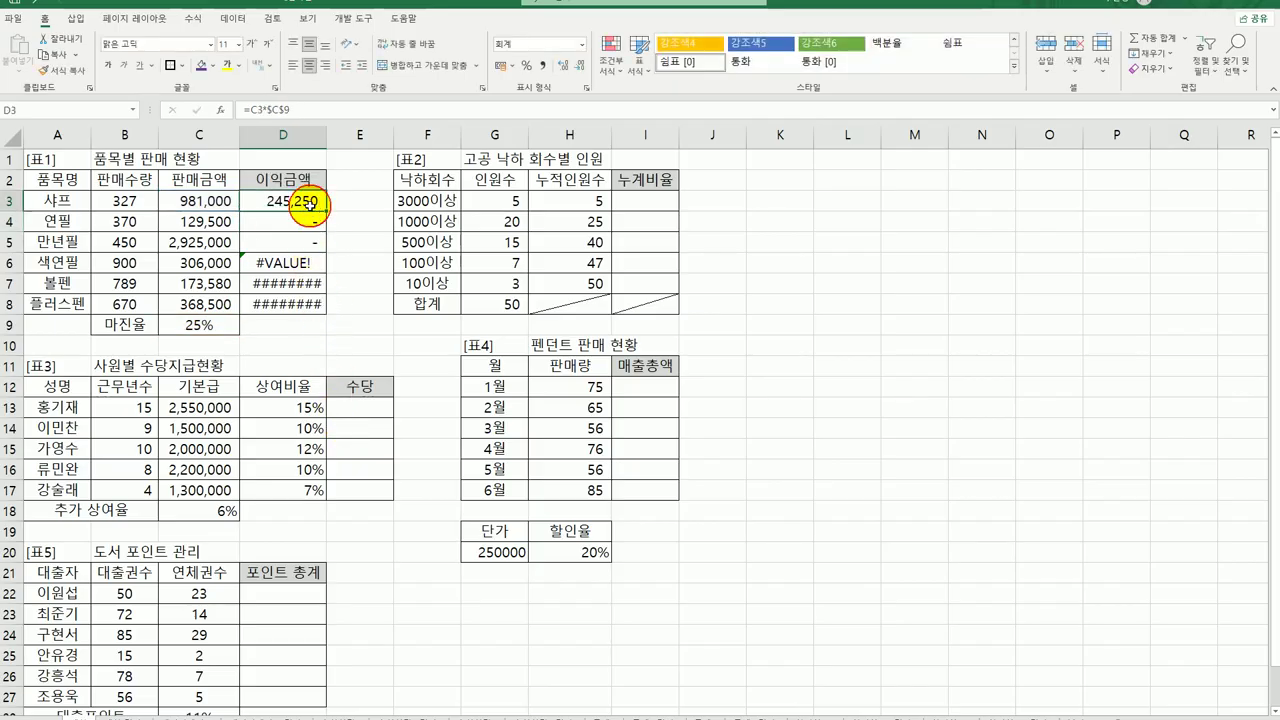
drag(328, 213, 305, 308)
click(287, 305)
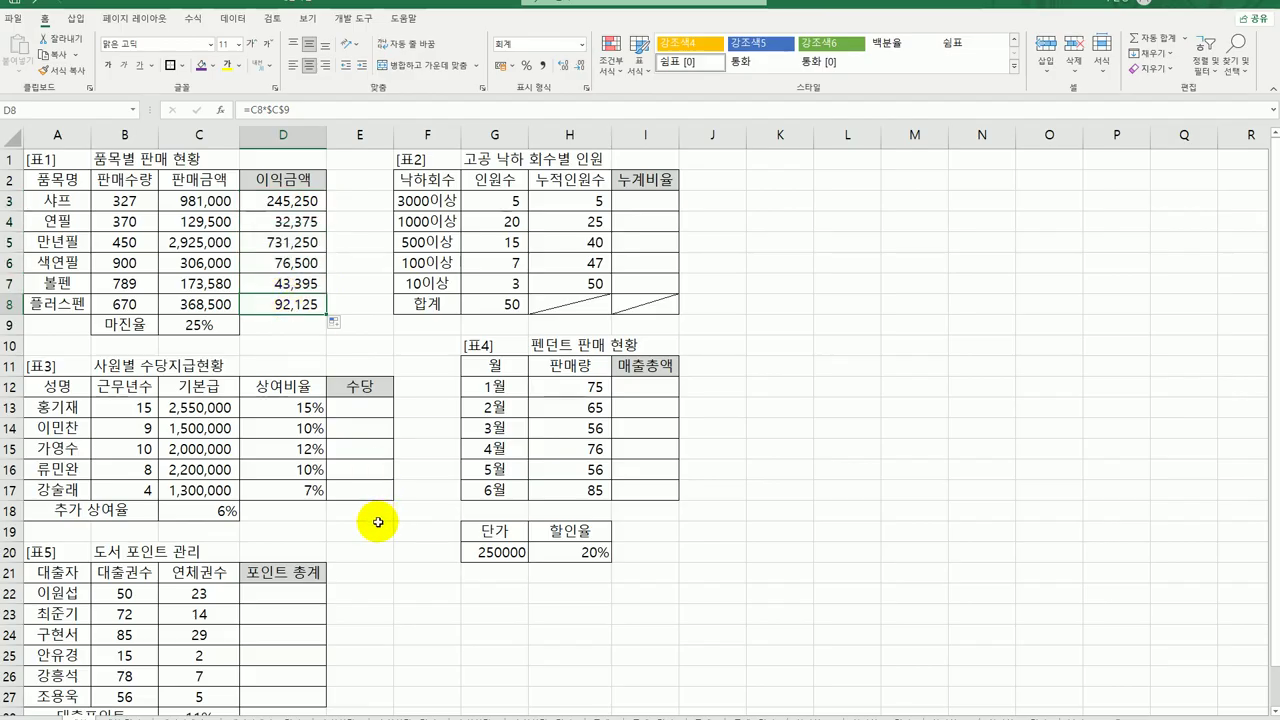
click(206, 325)
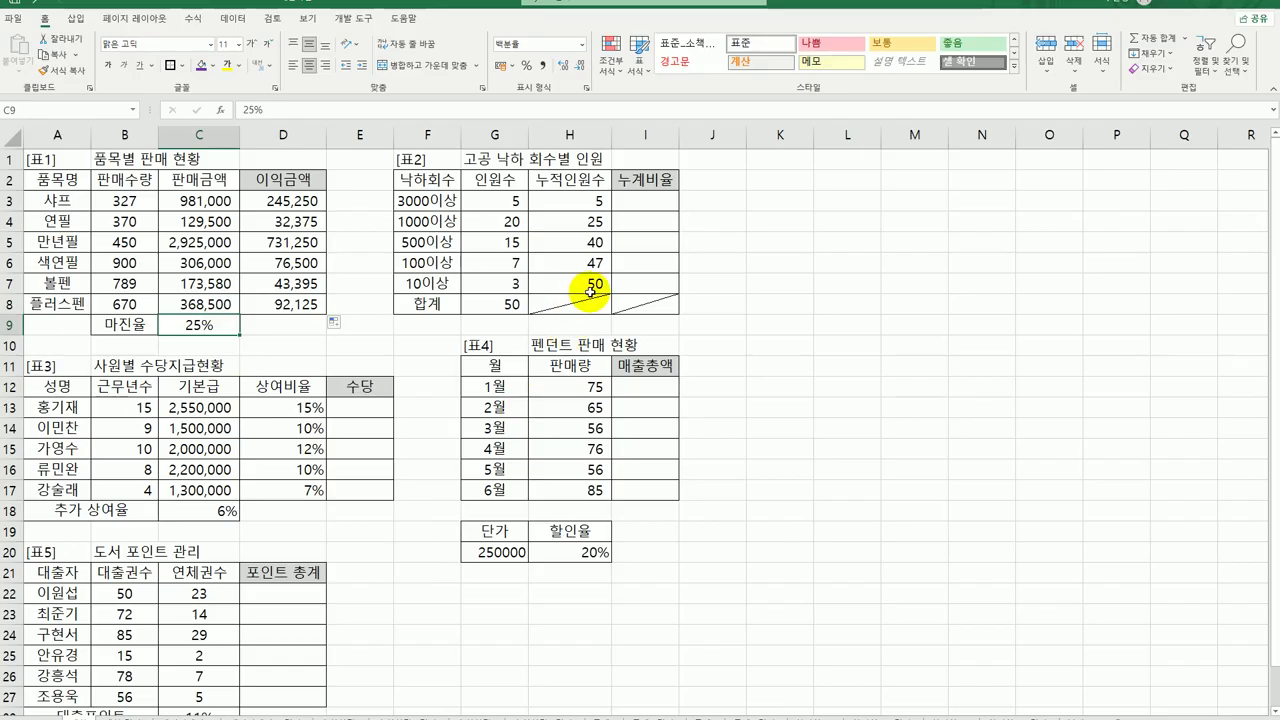
Calculate the 누계비율 in I3 of 표2 with =H3/$G$8 and fill the formula down through I7
click(645, 201)
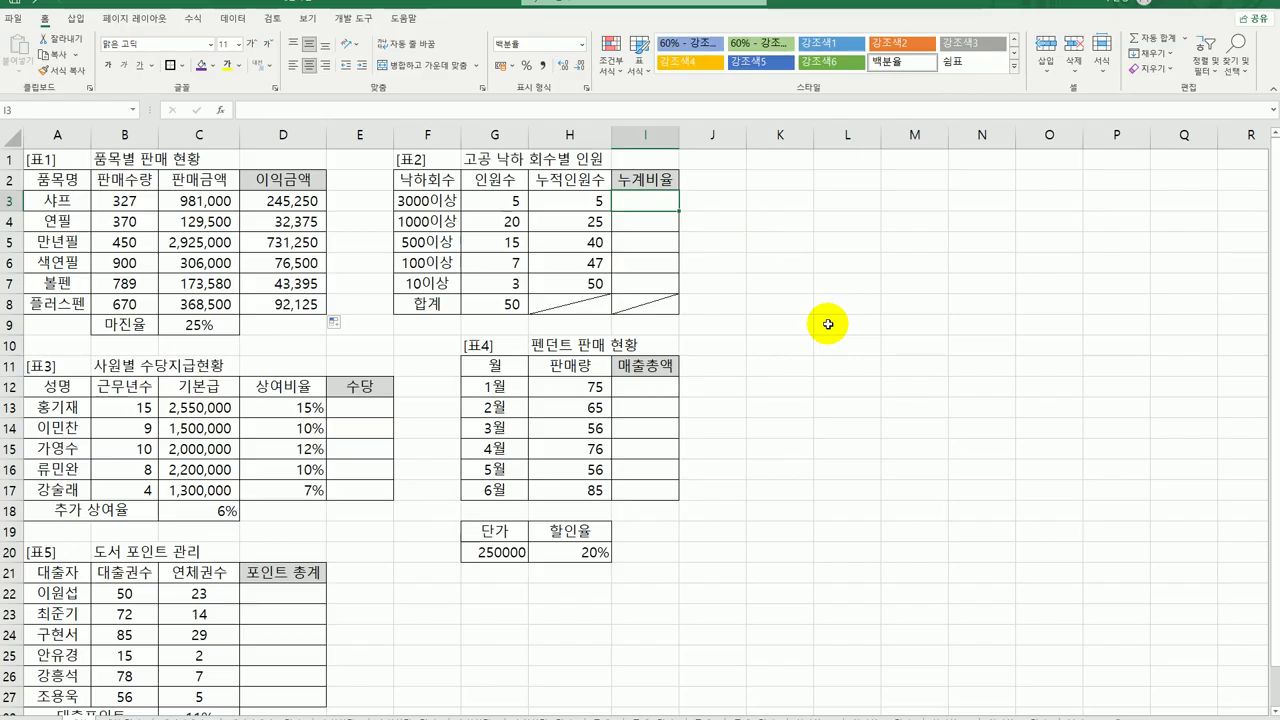
click(591, 200)
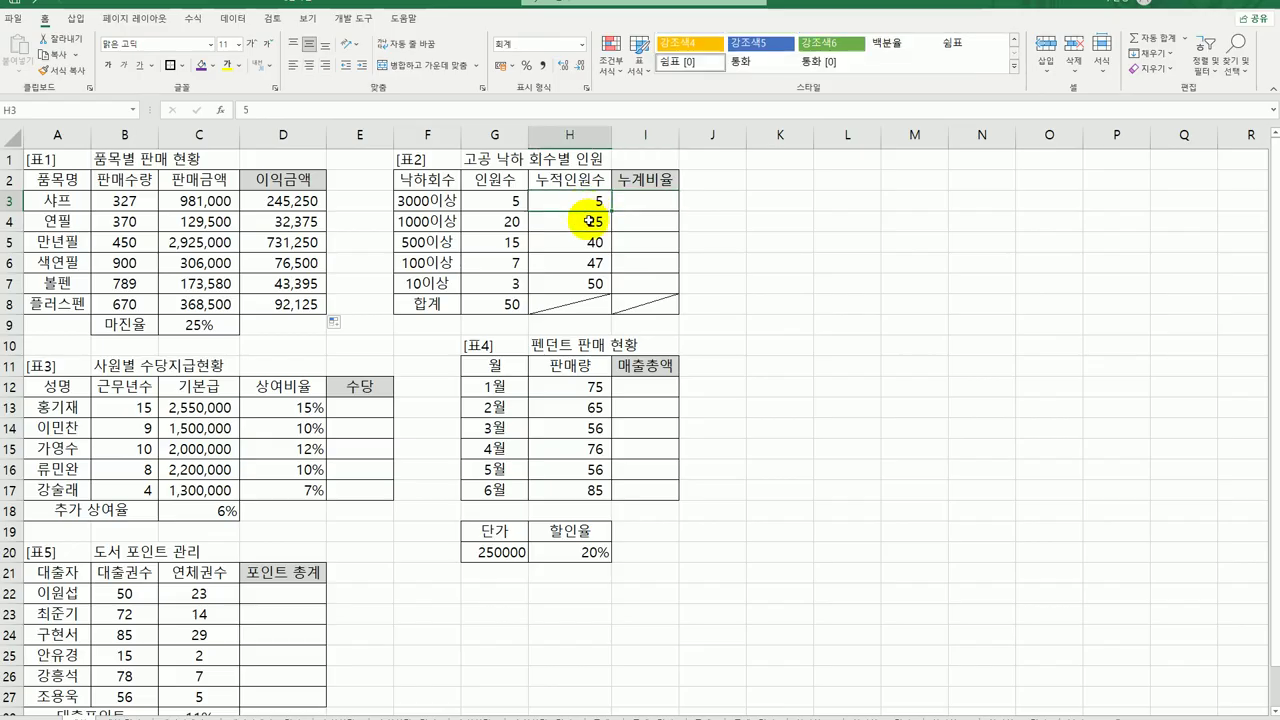
click(641, 205)
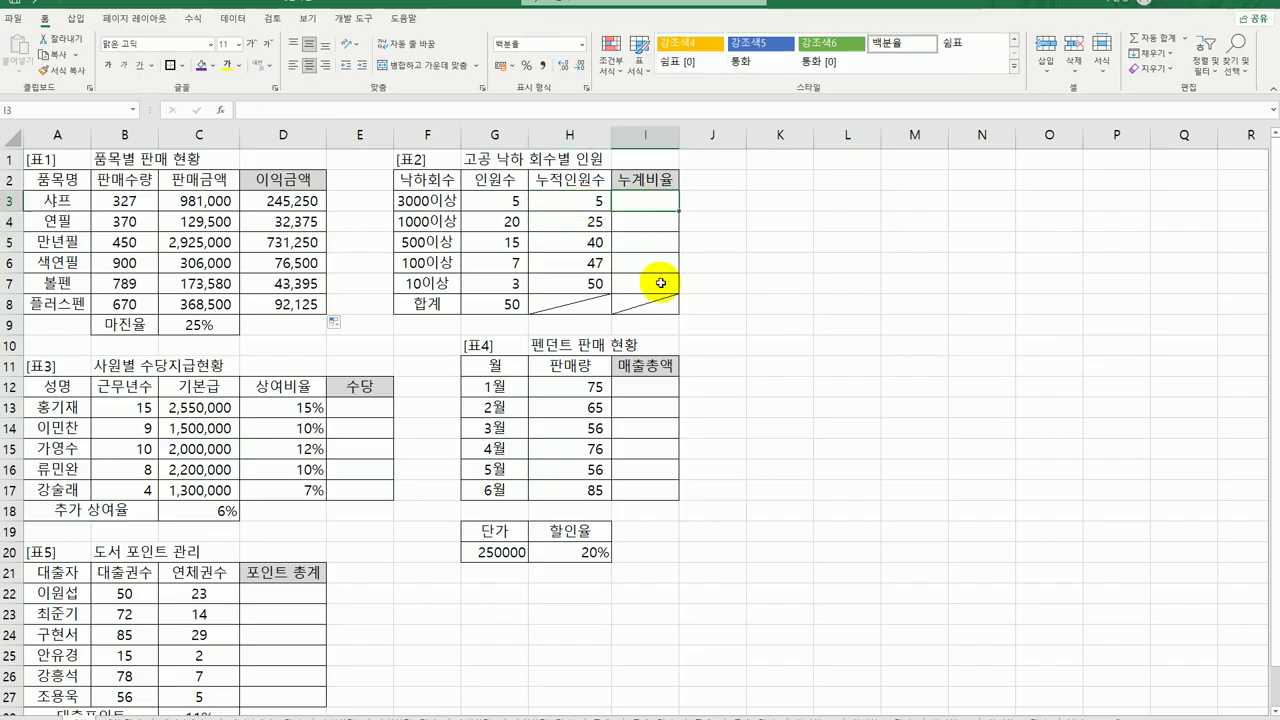
click(488, 302)
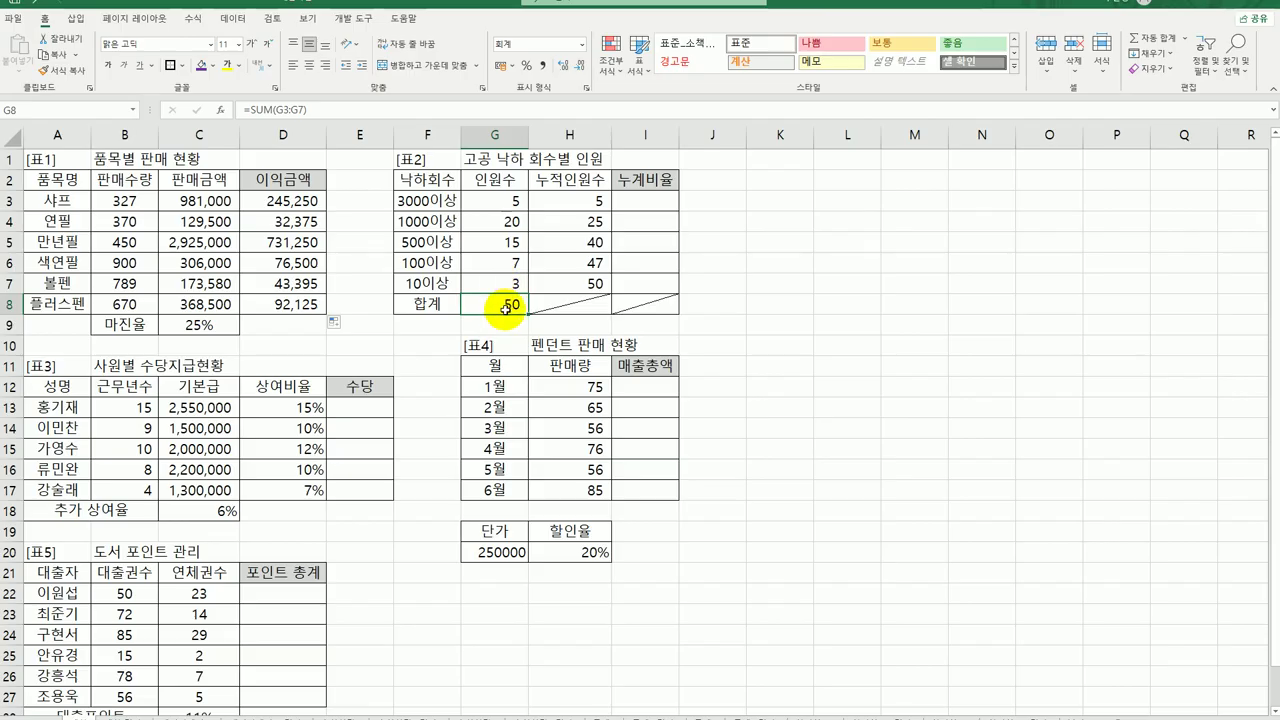
click(634, 202)
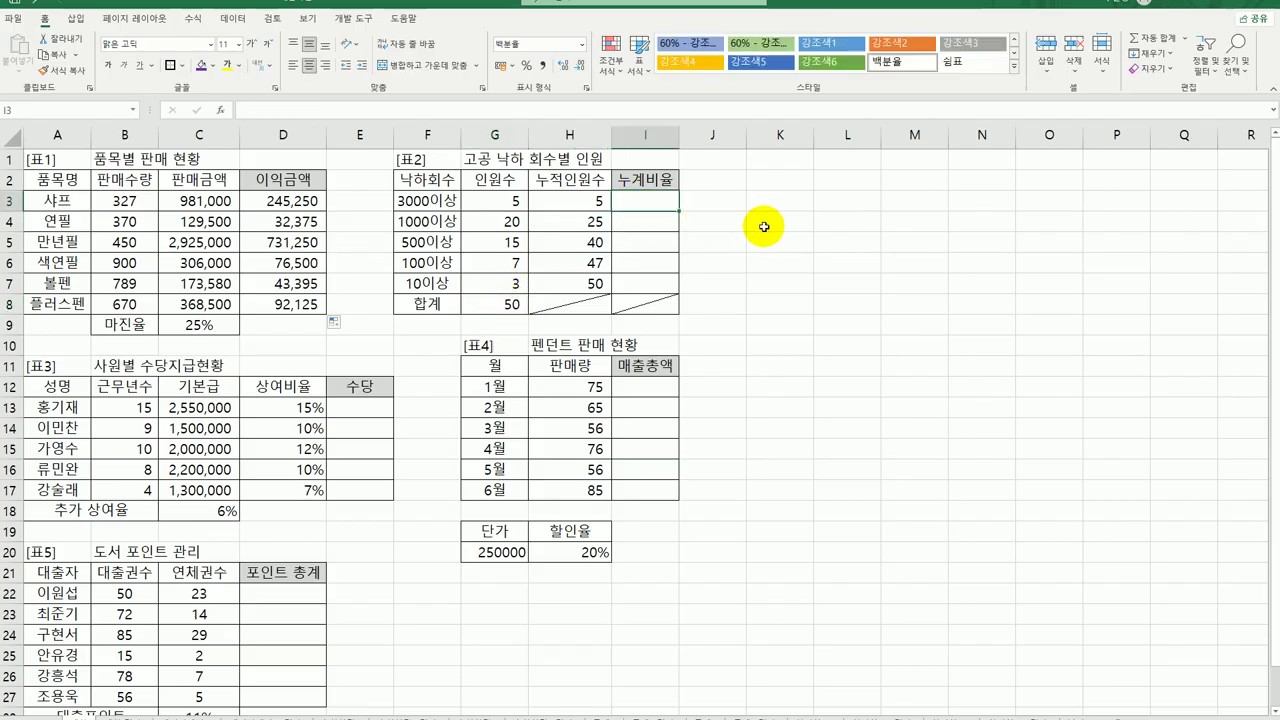
text(=)
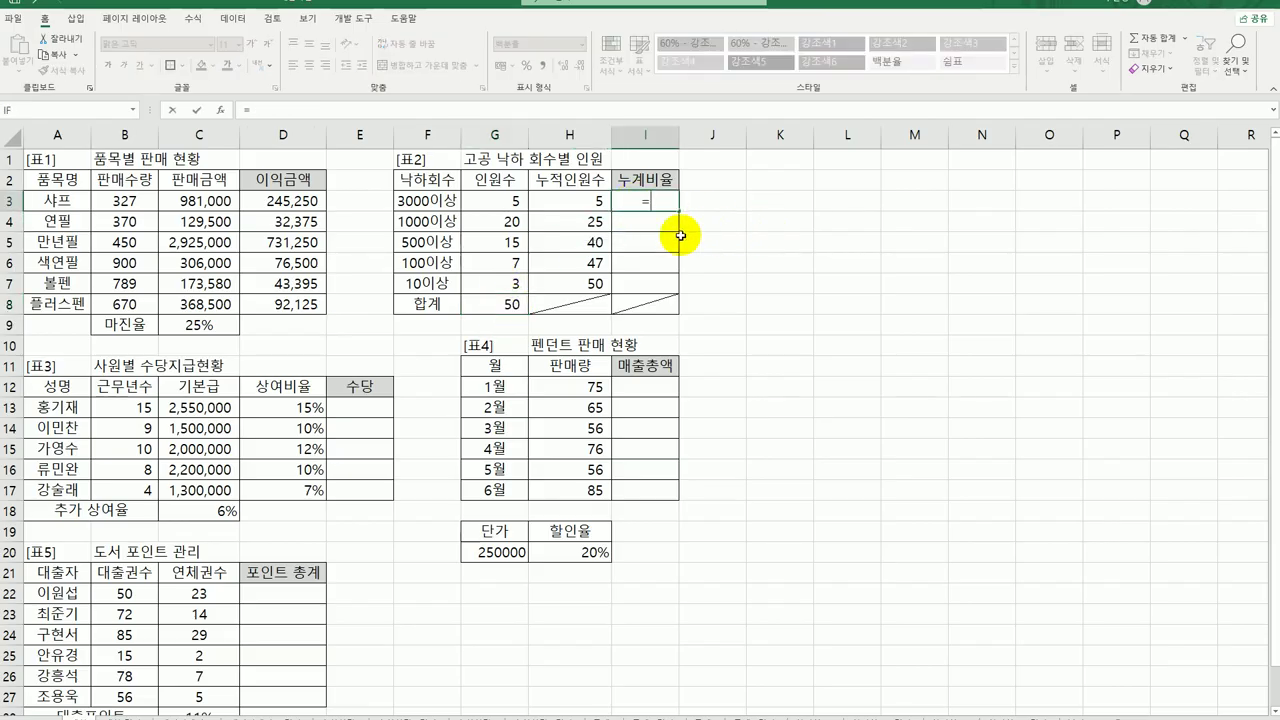
click(580, 202)
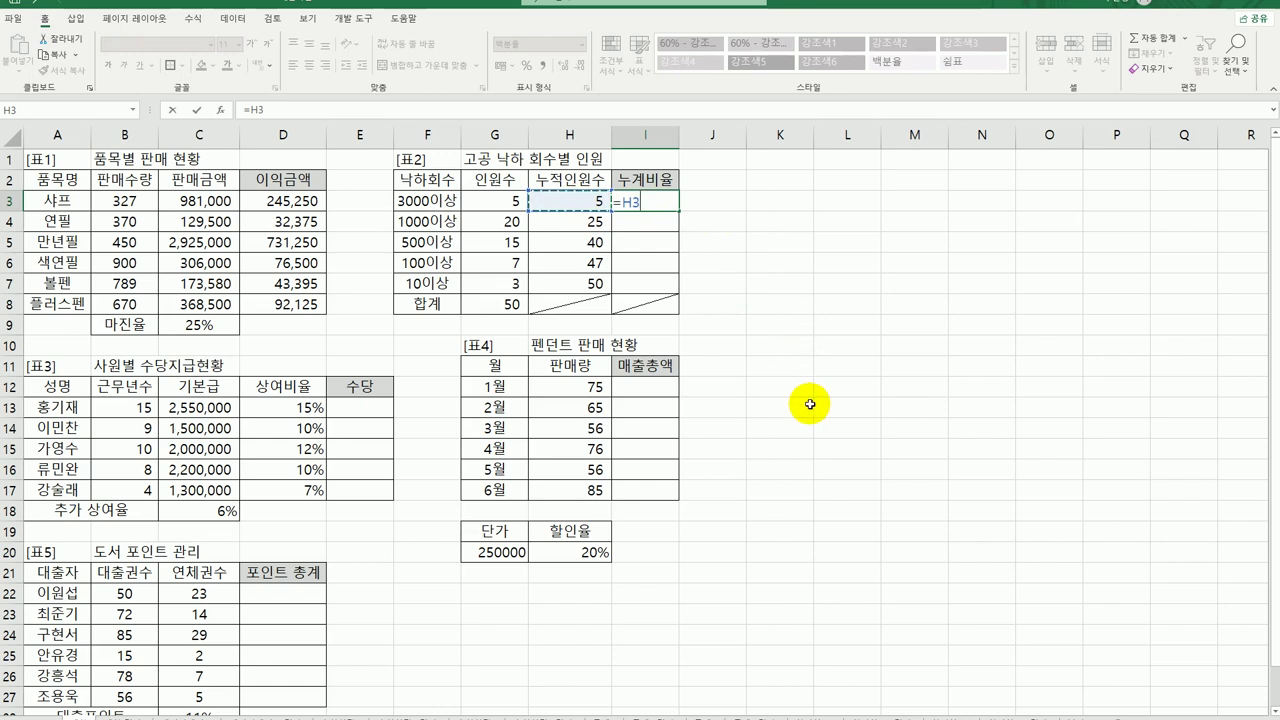
text(/)
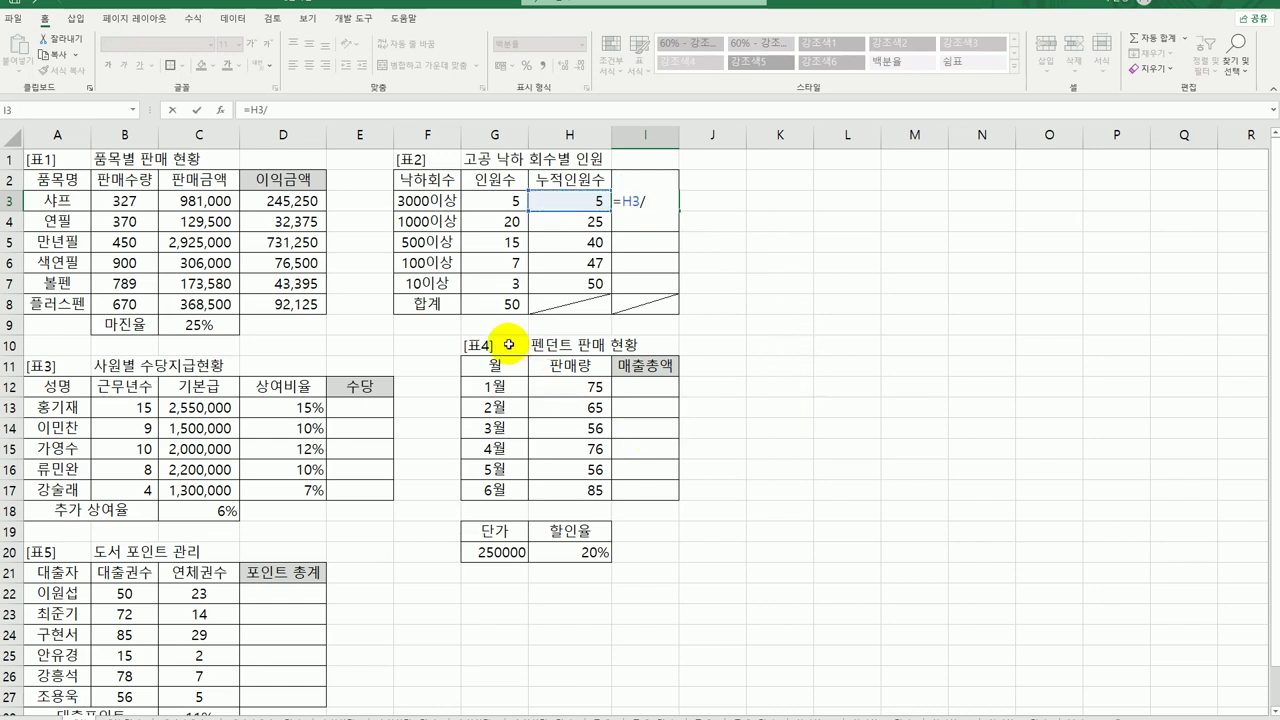
click(497, 304)
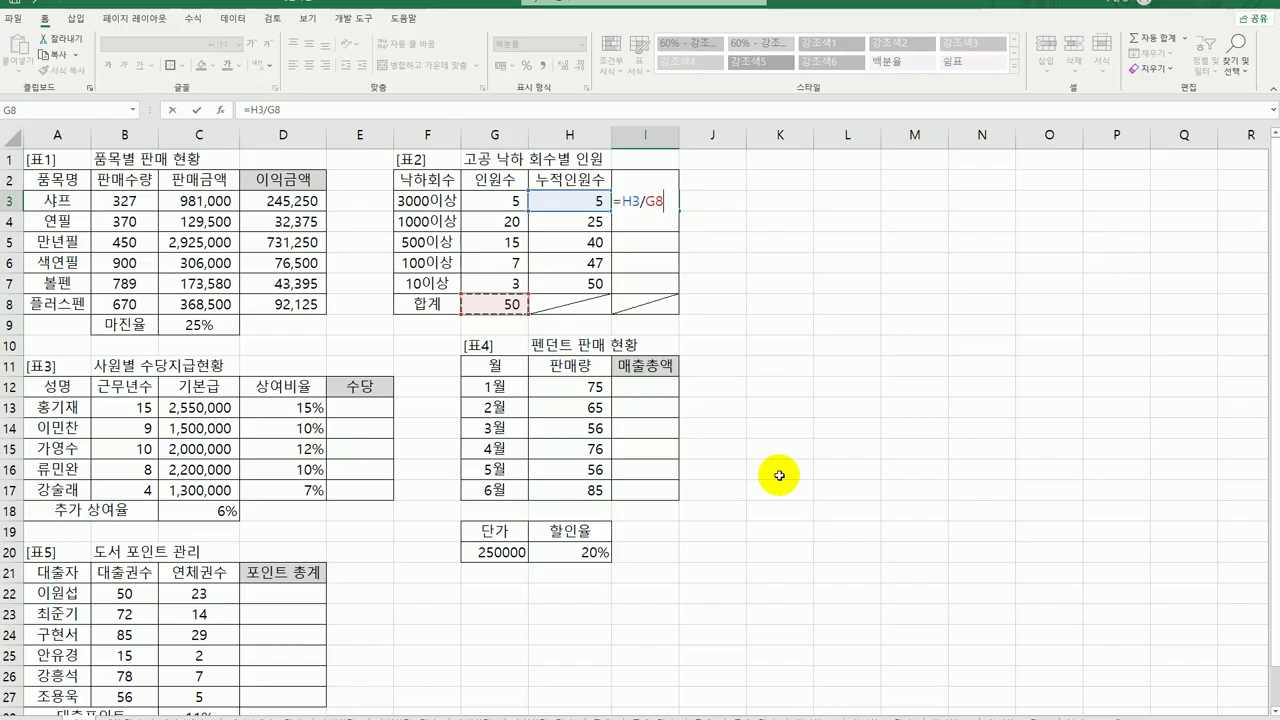
key(F4)
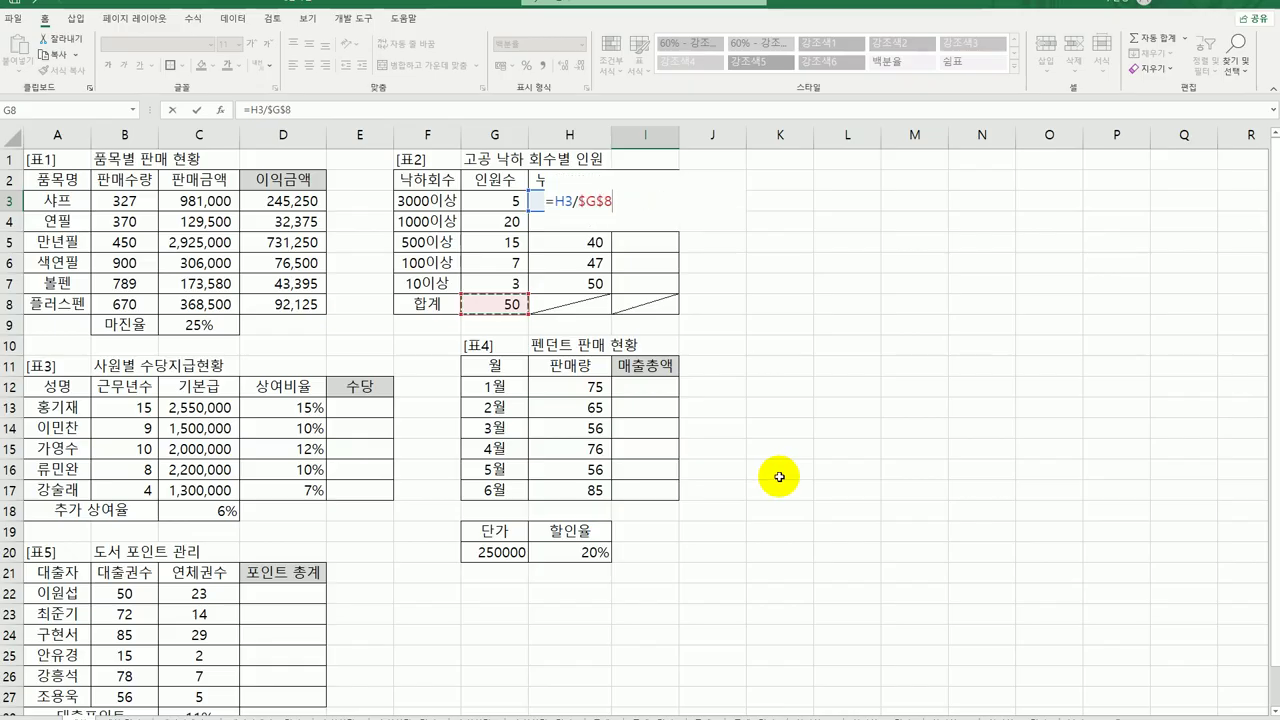
key(Return)
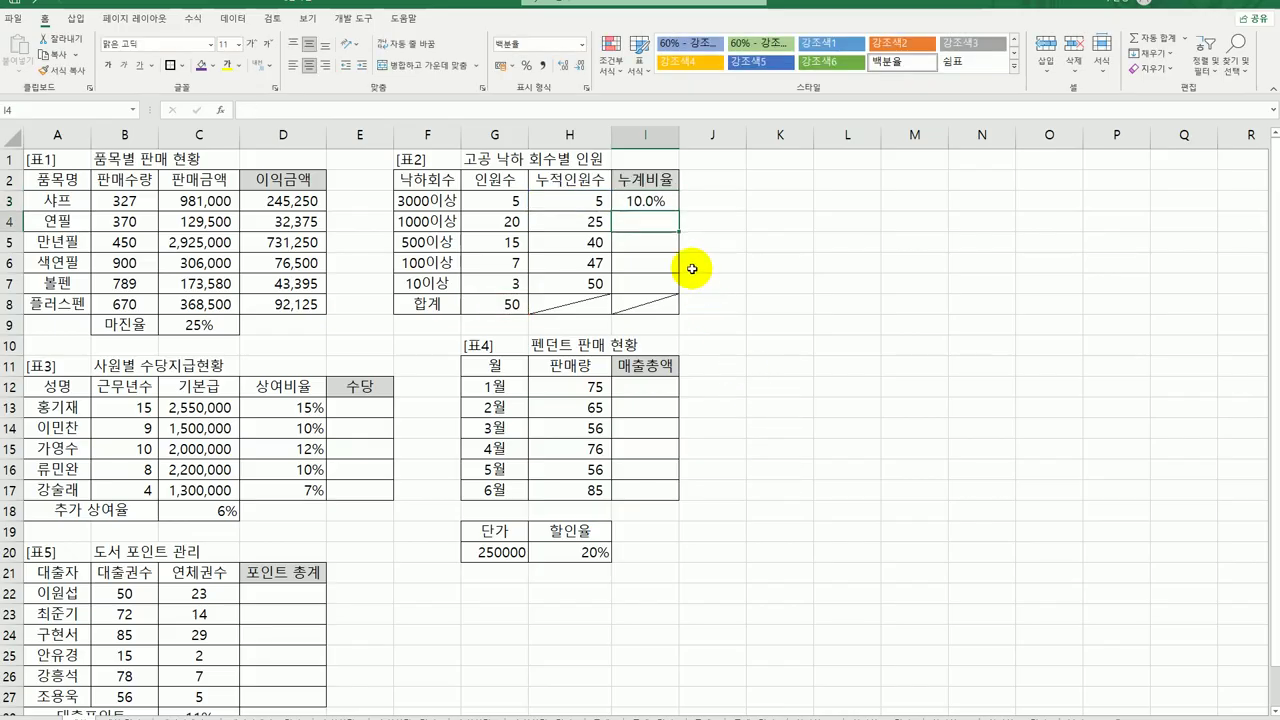
click(672, 204)
drag(674, 206, 679, 293)
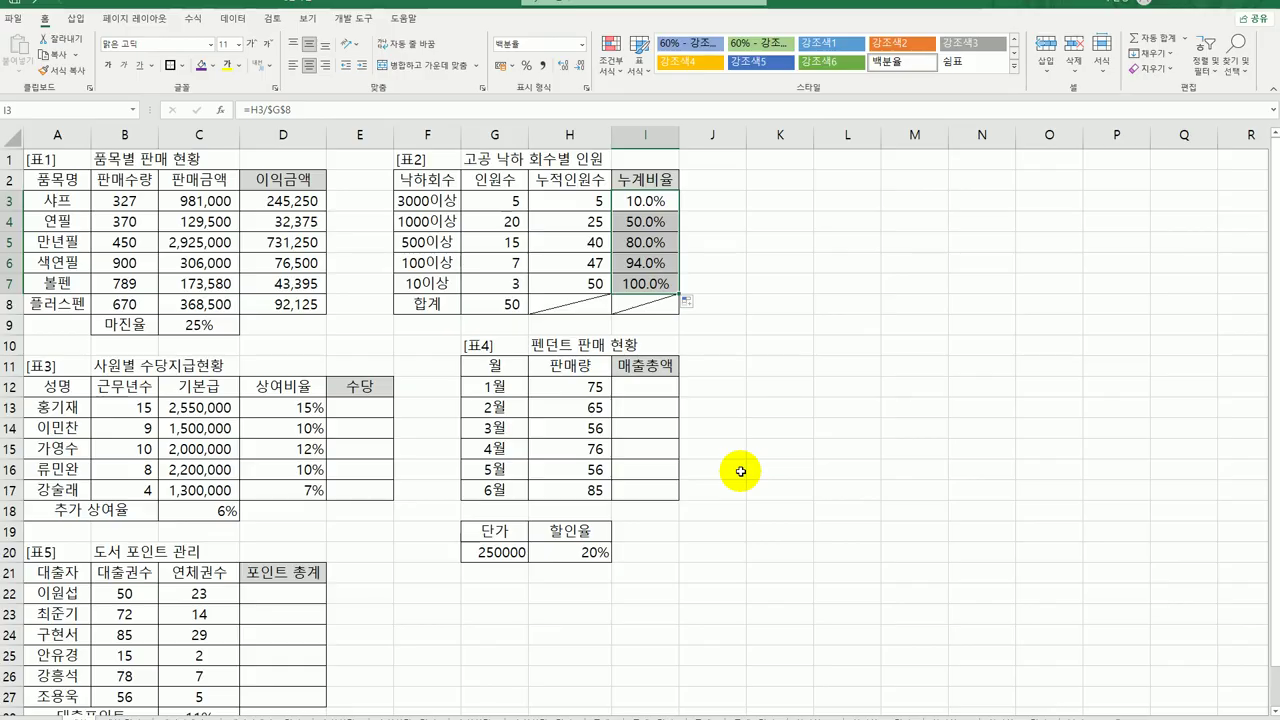
Calculate the 수당 in E13 of 표3 with =C13+C13*(D13+$C$18) and fill the formula down through E17
click(372, 406)
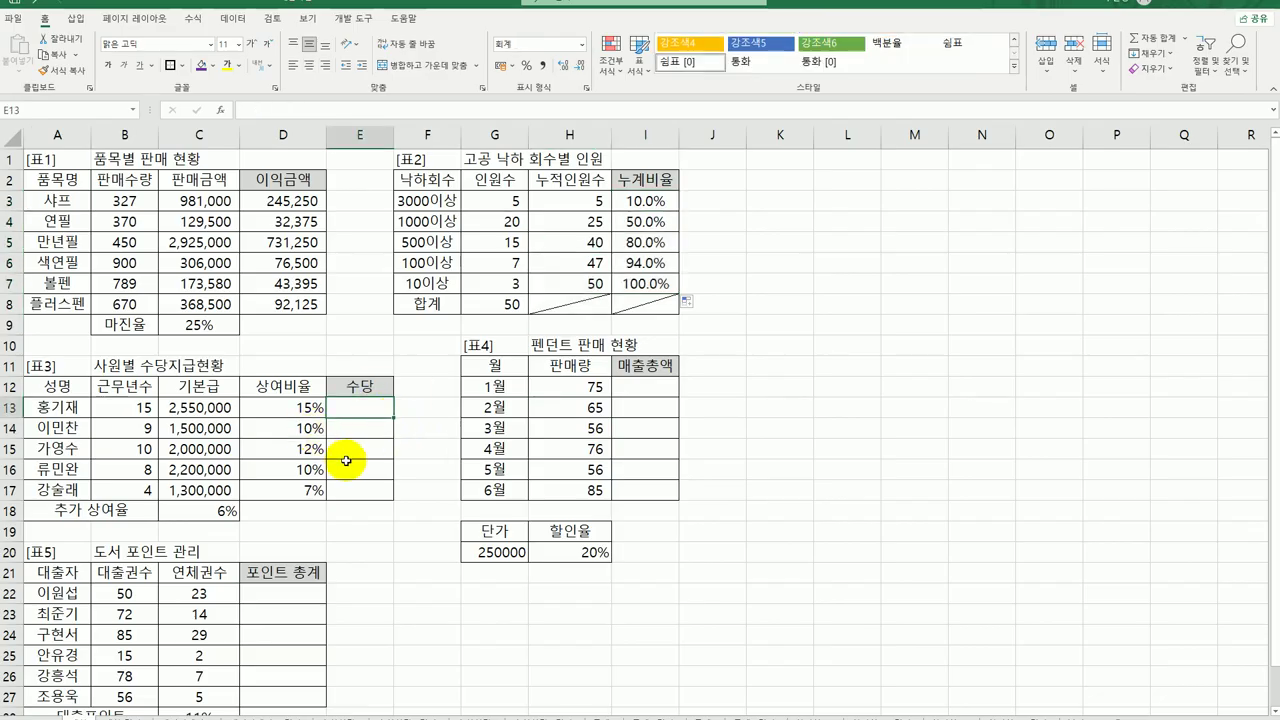
text(=)
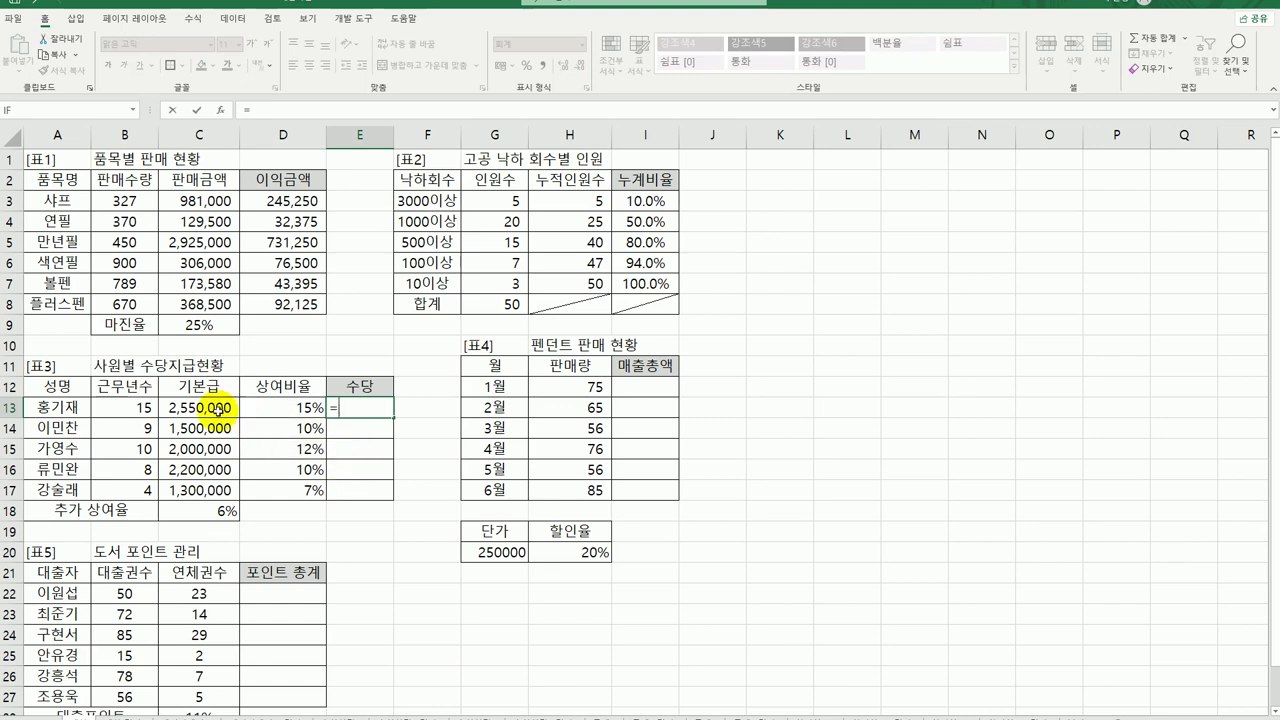
click(203, 407)
text(+)
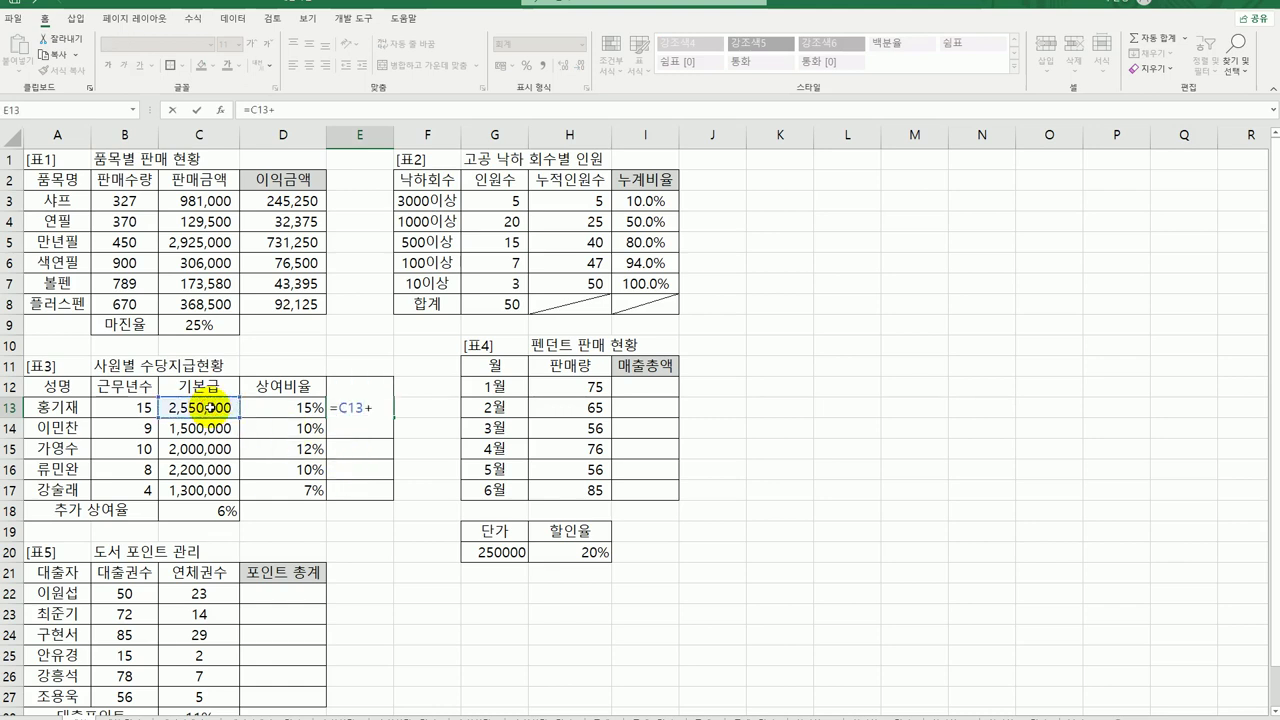
click(203, 407)
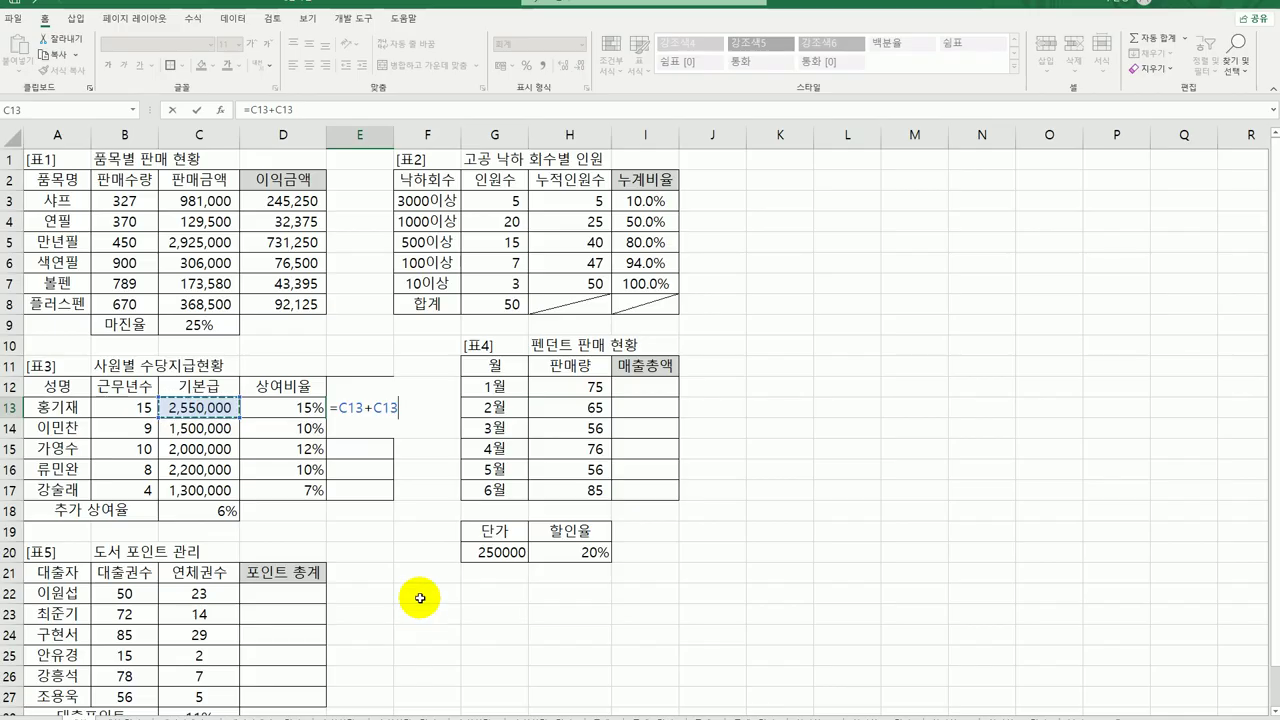
text(*()
click(268, 404)
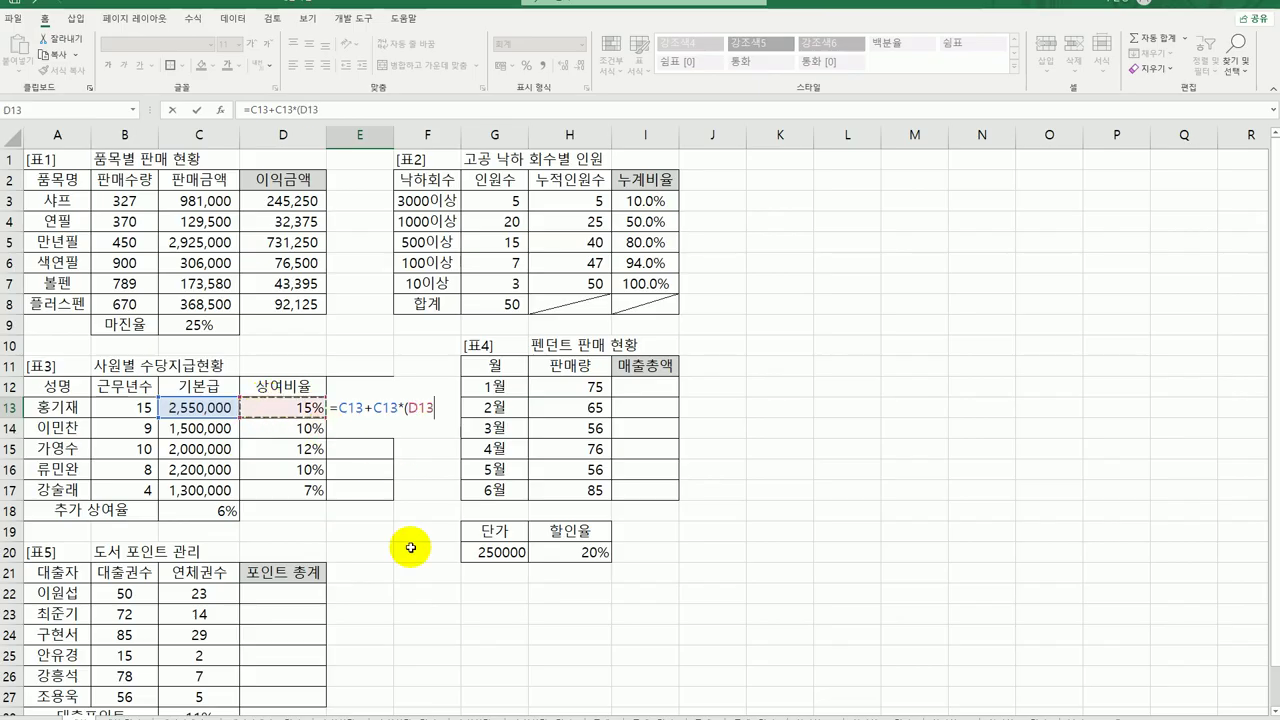
text(+)
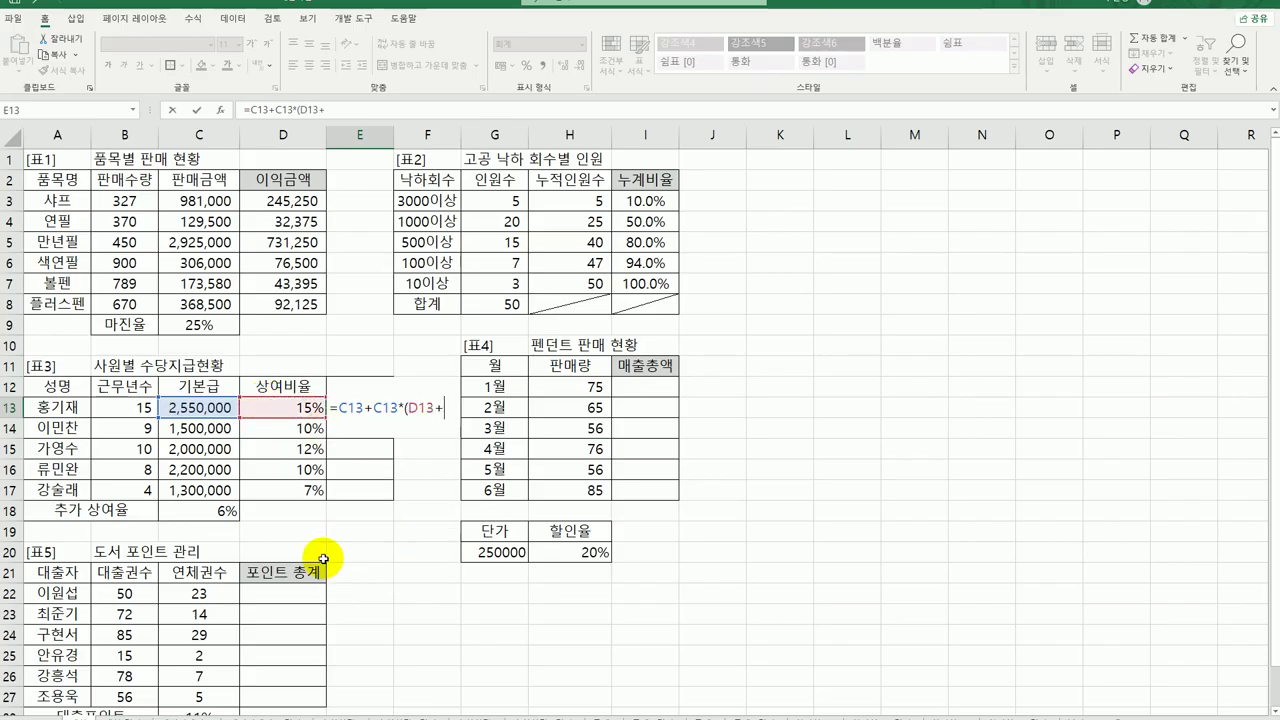
click(200, 511)
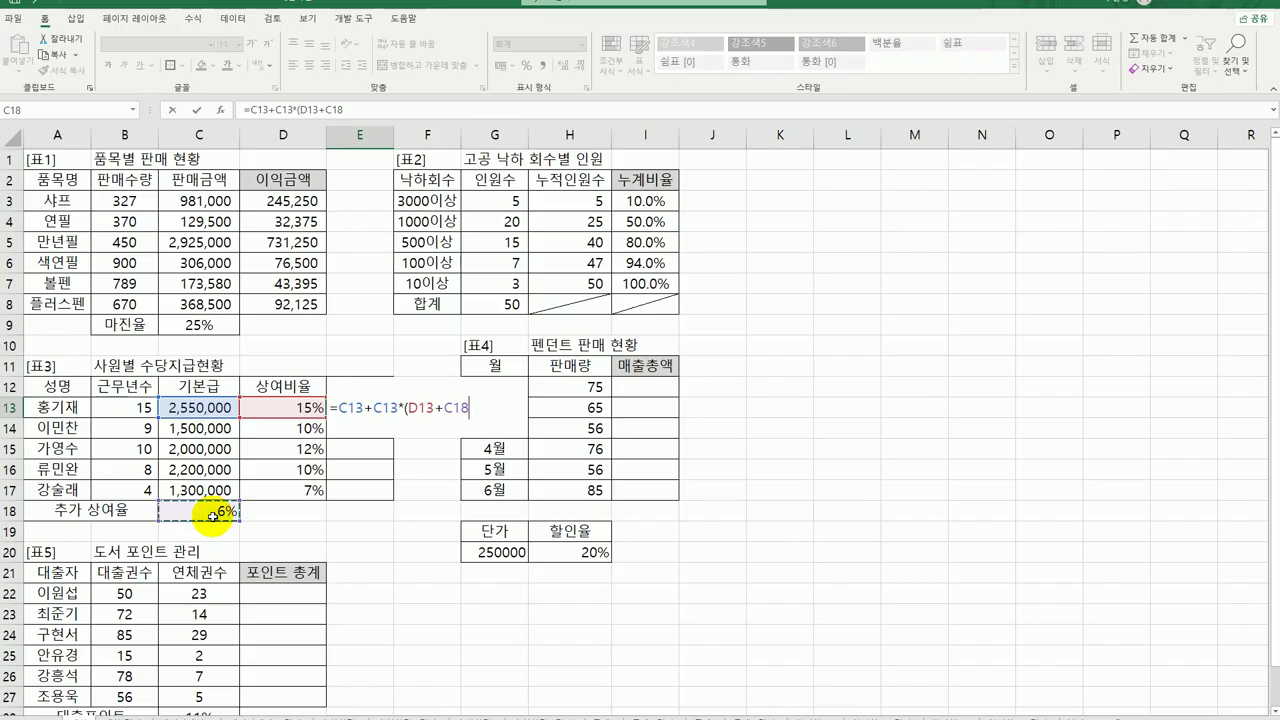
key(F4)
text())
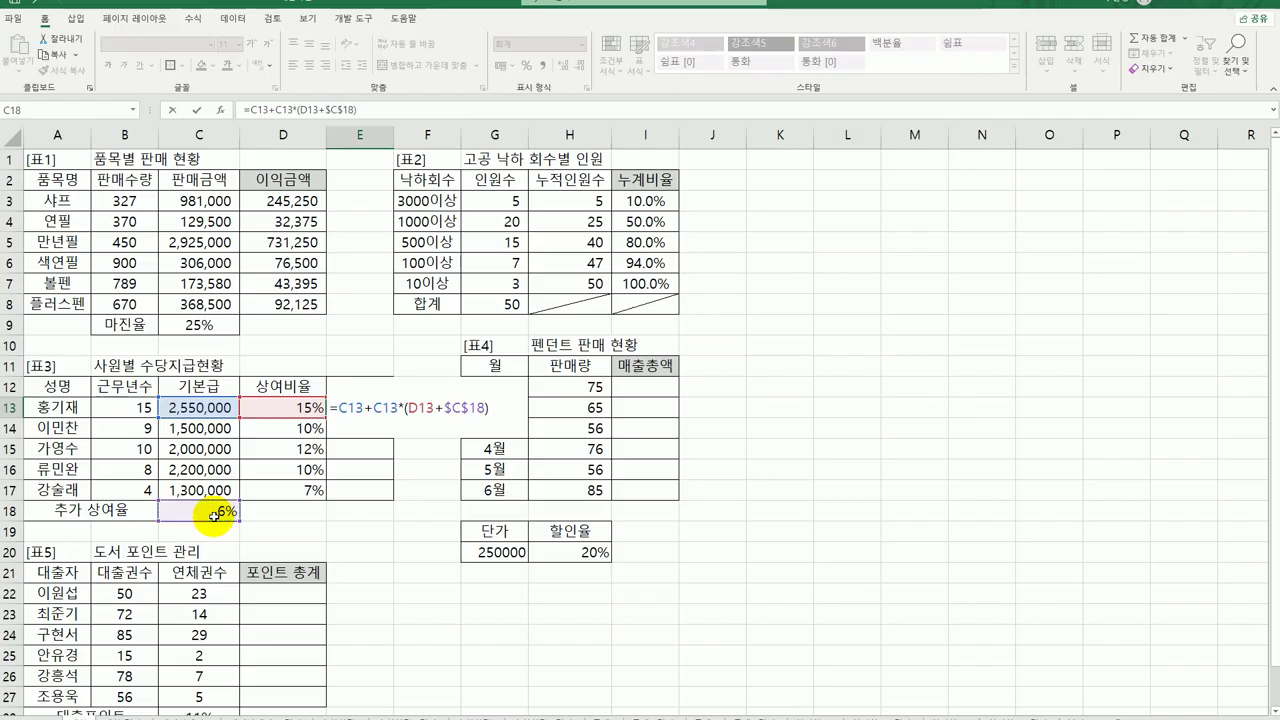
key(Return)
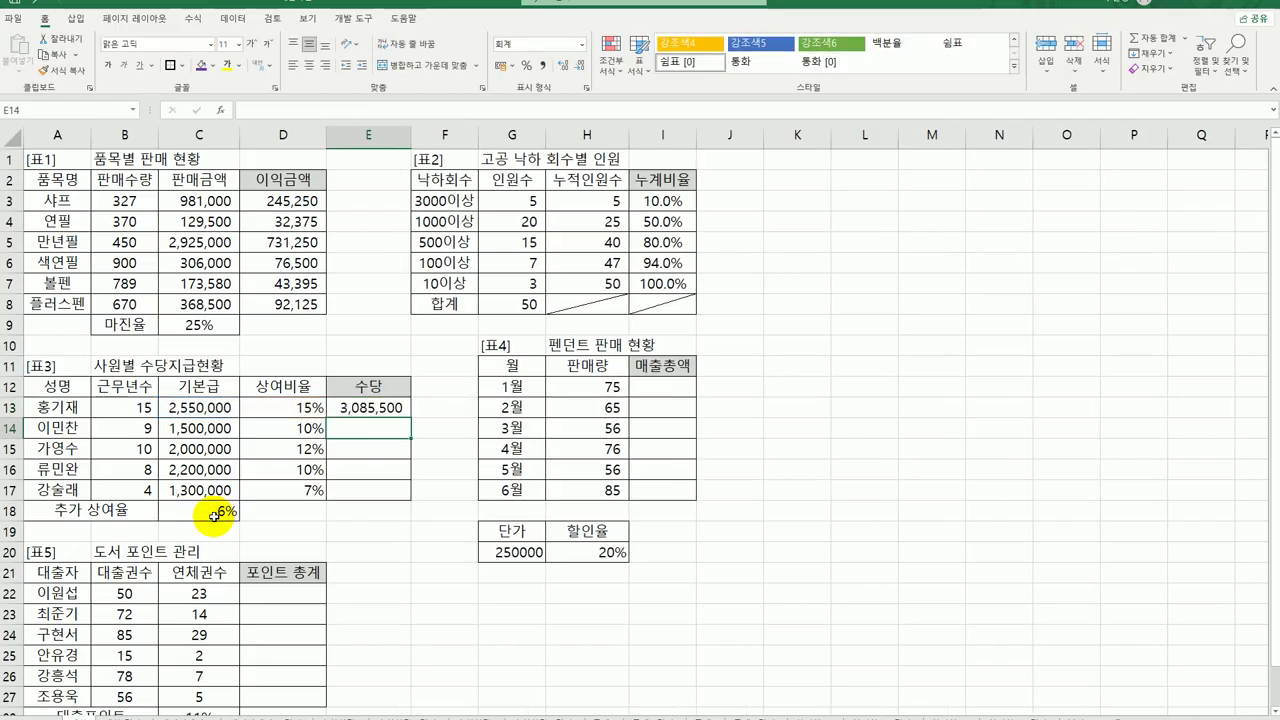
click(365, 406)
drag(412, 417, 414, 489)
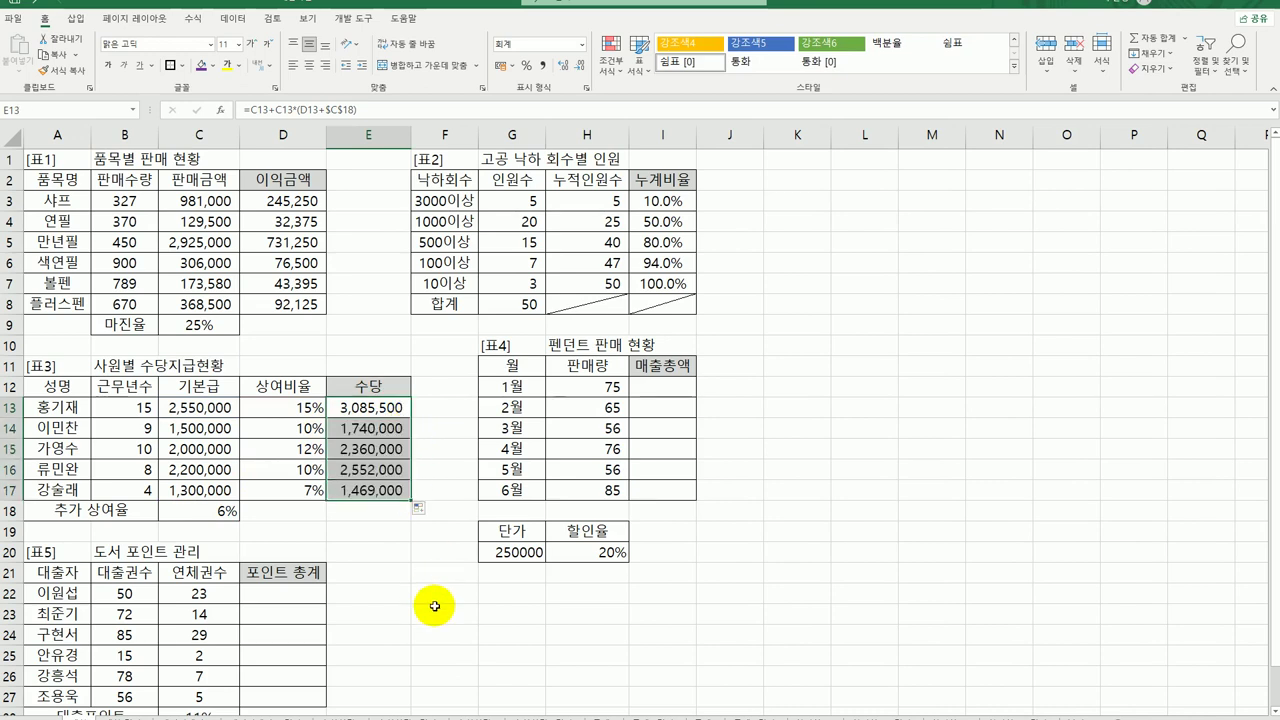
Calculate the 매출총액 in I12 of 표4 with =(H12*$G$20)*(1-$H$20) and fill the formula down through I17
click(680, 388)
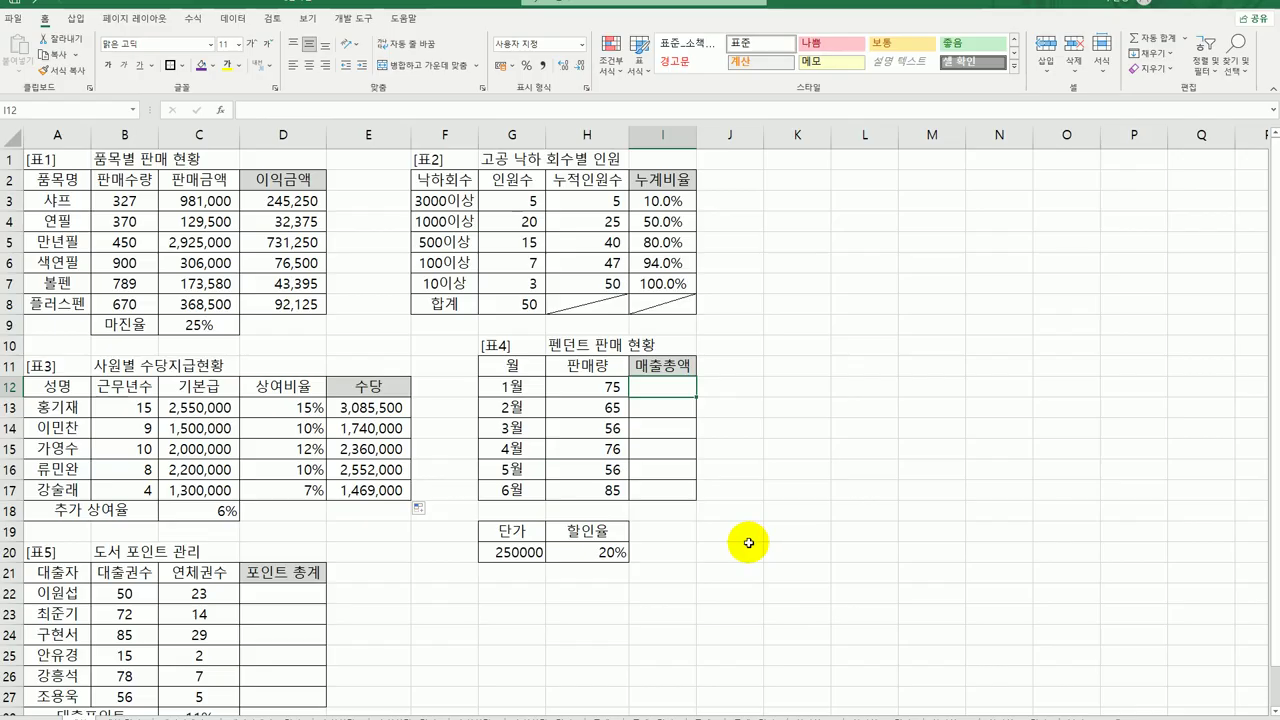
text(=)
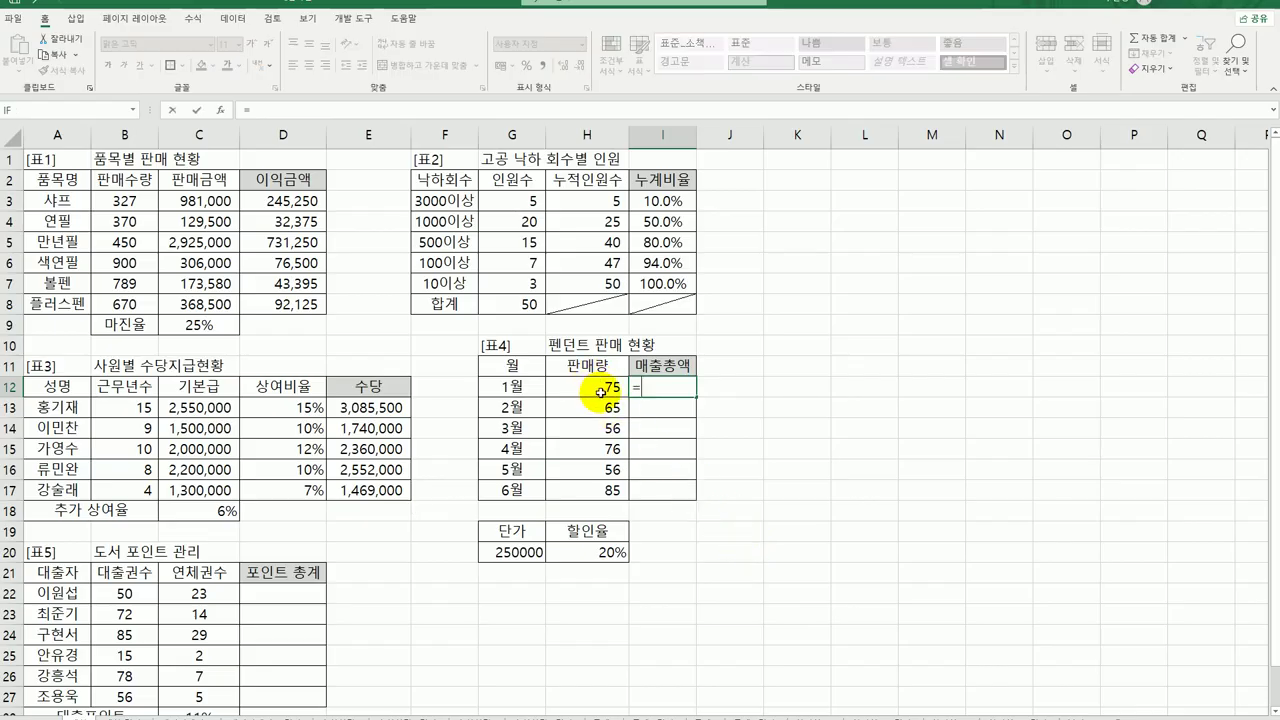
text(()
click(600, 392)
text(*)
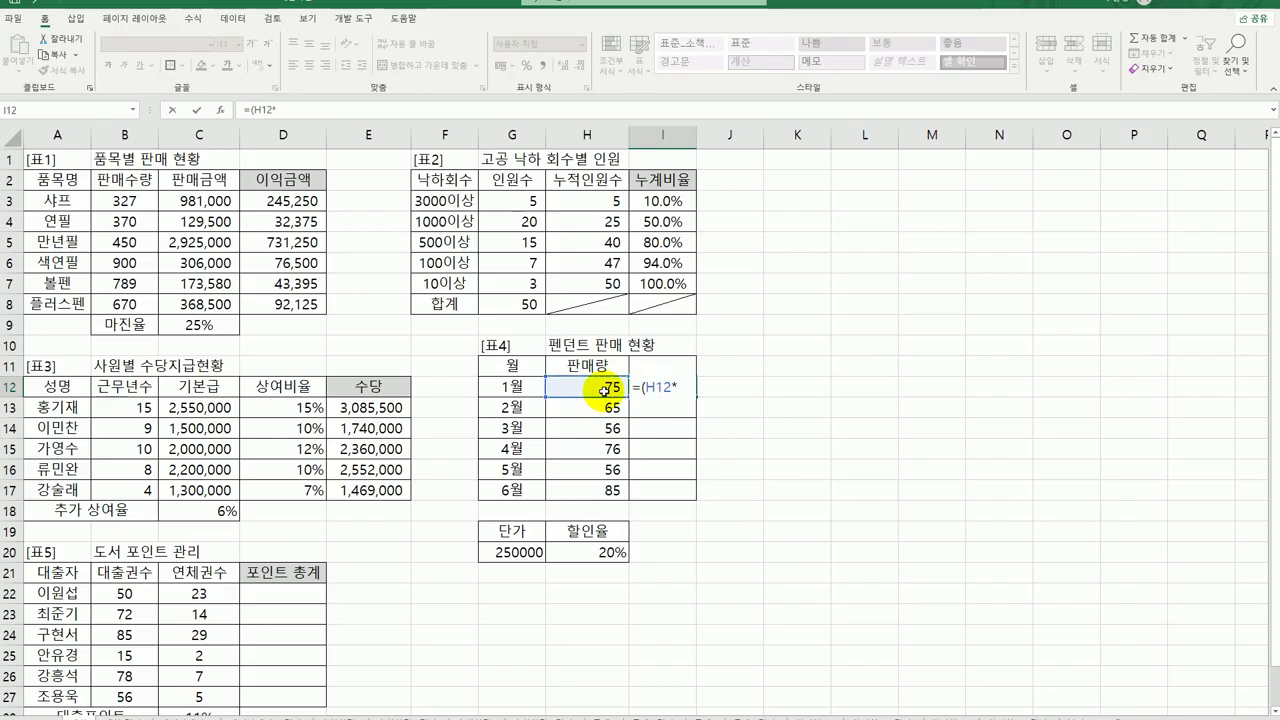
click(527, 552)
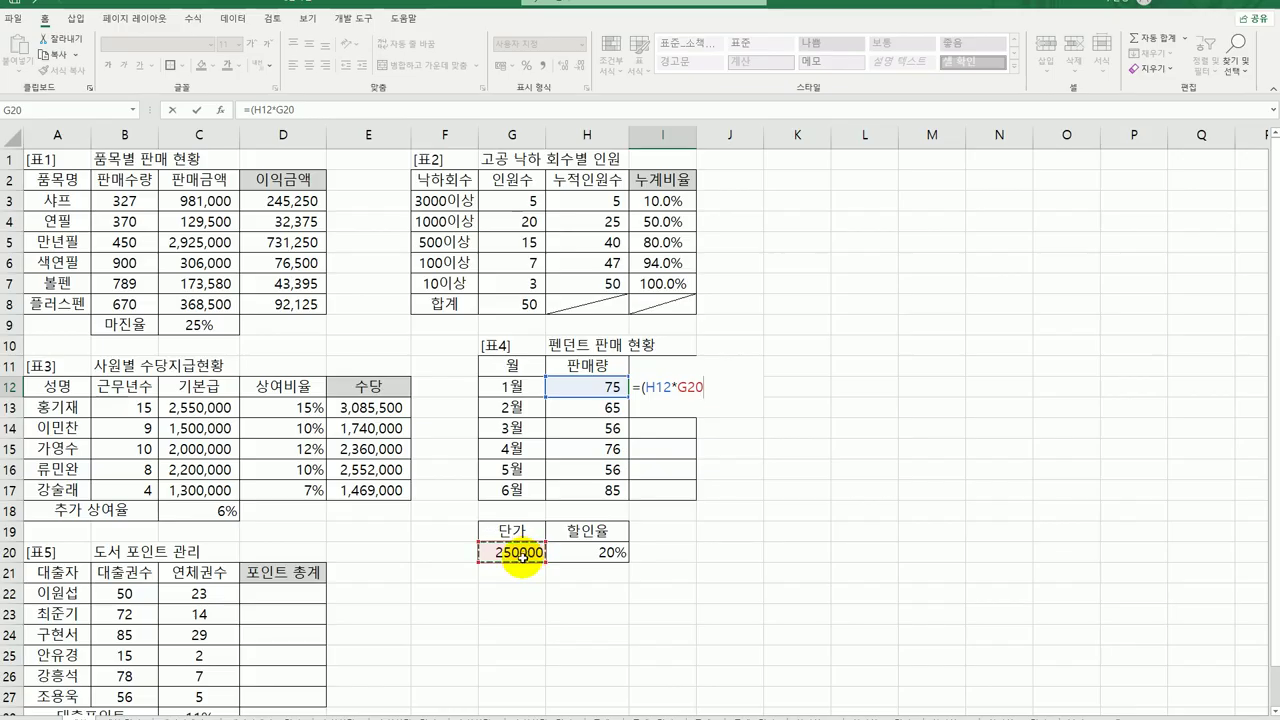
key(F4)
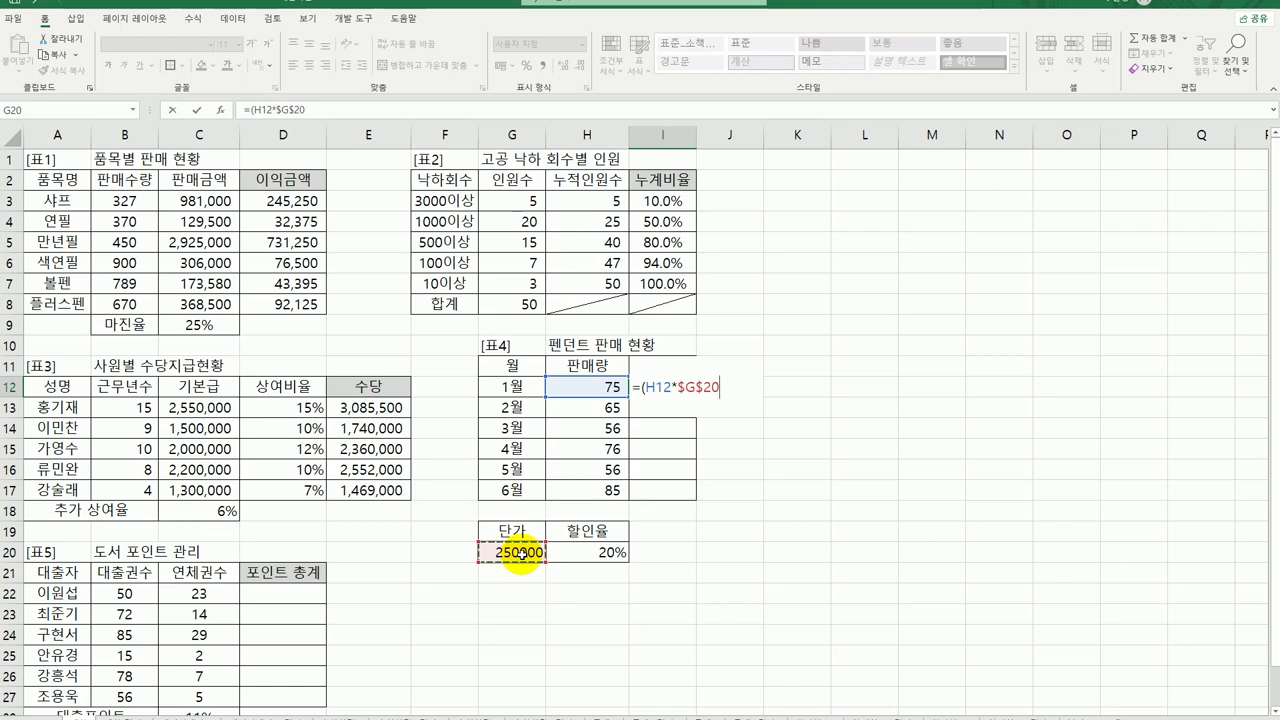
text()*(1-)
click(560, 545)
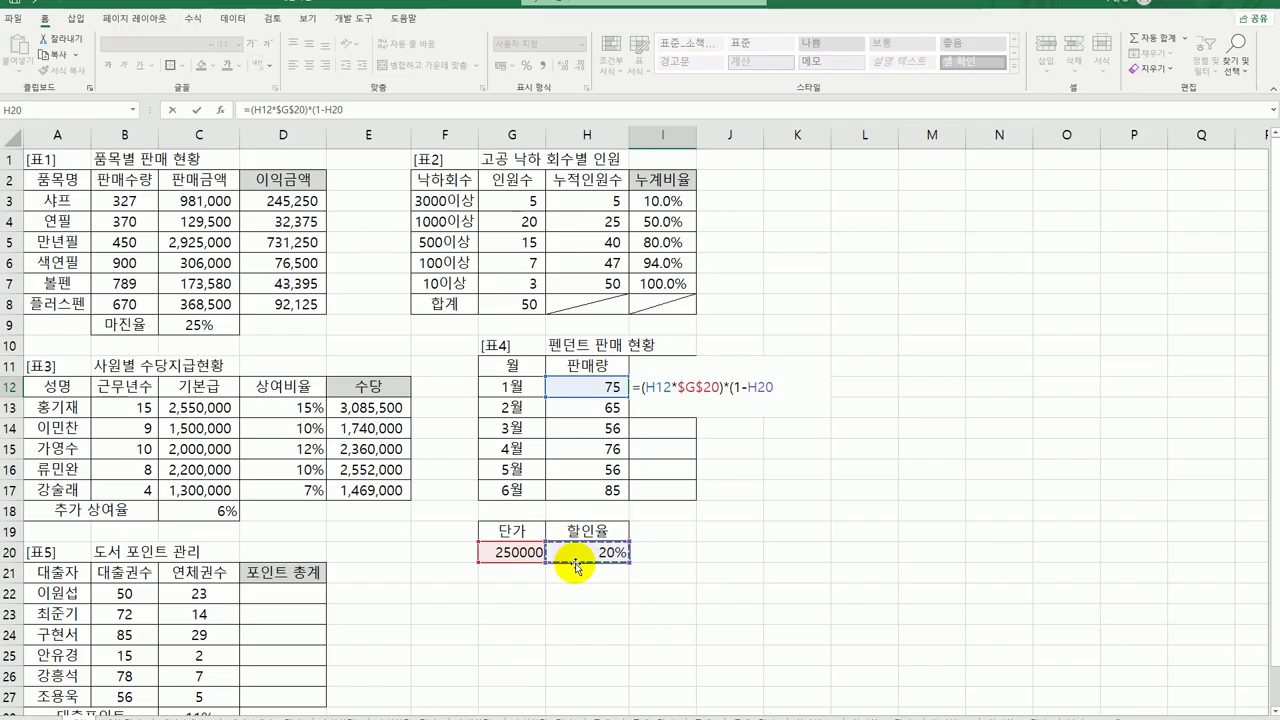
key(F4)
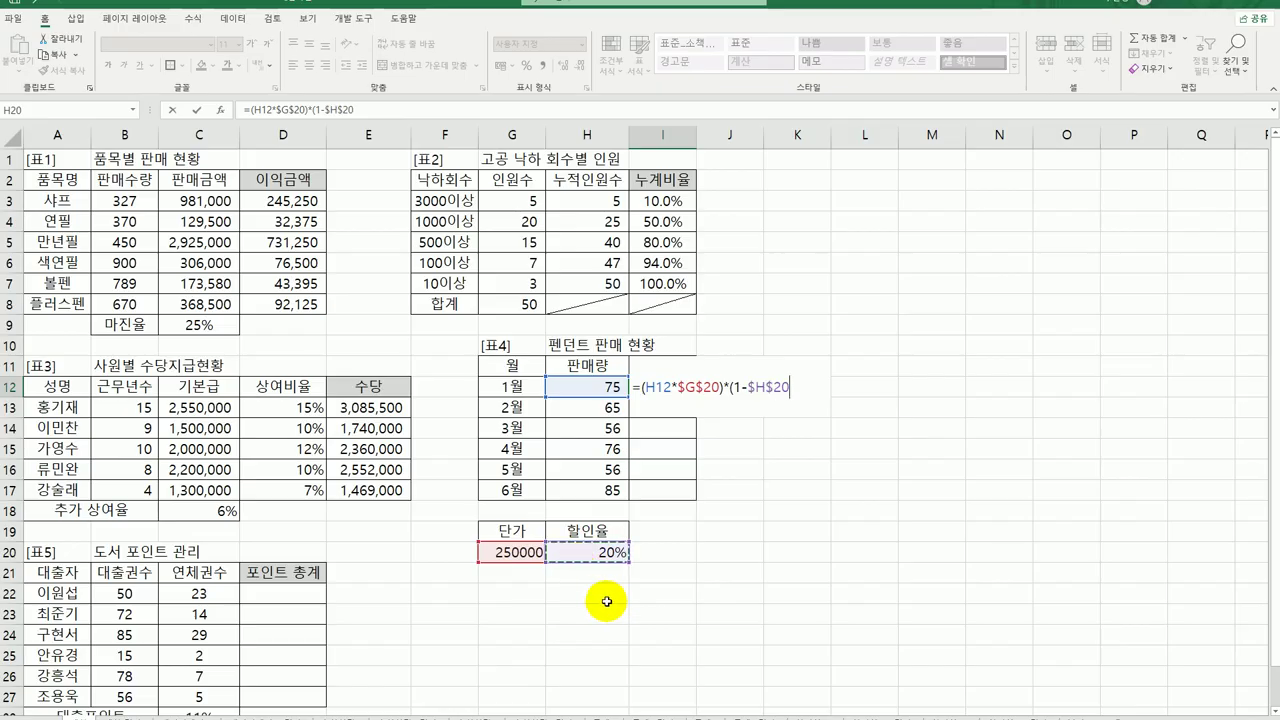
key(ctrl+Return)
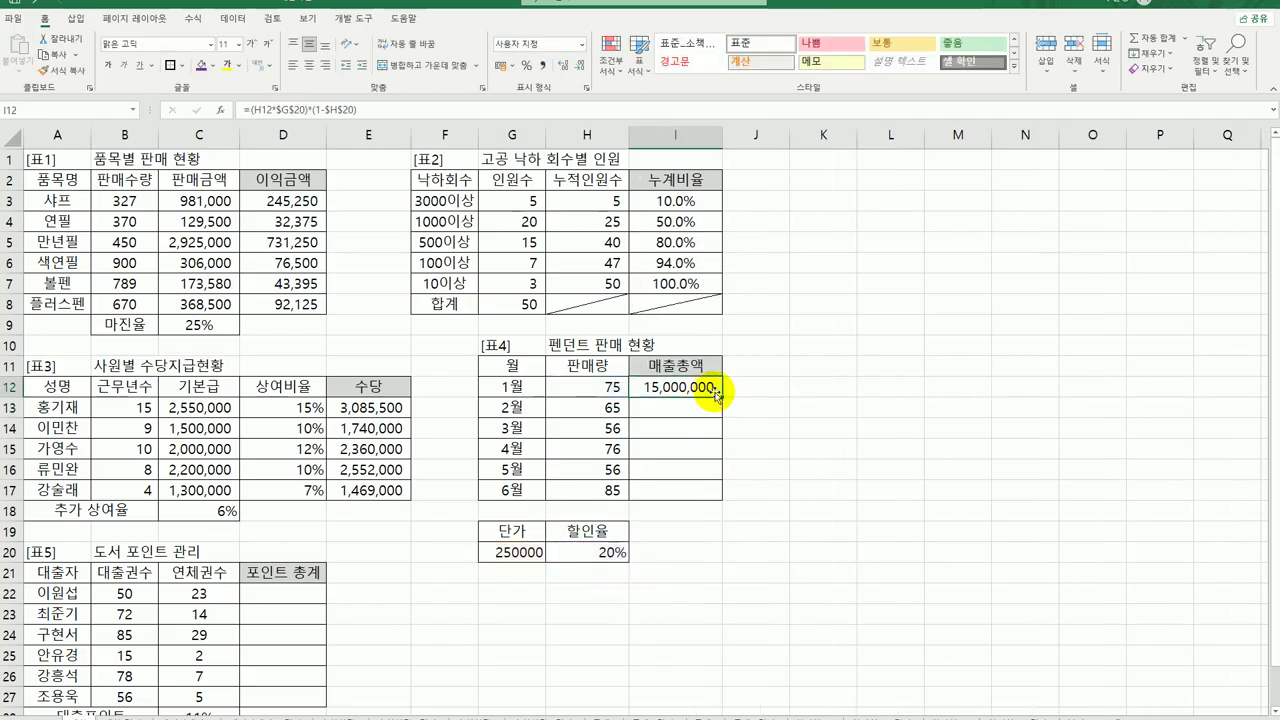
drag(718, 396, 721, 497)
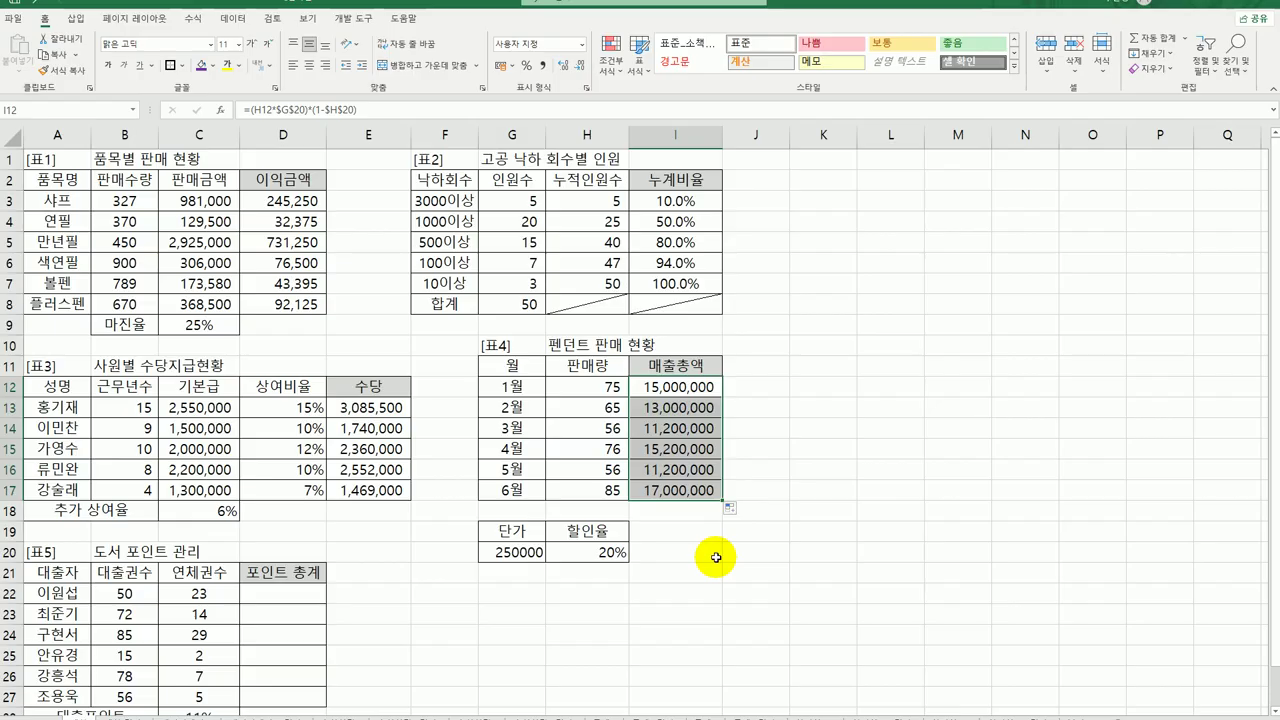
Calculate the 포인트 총계 in D22 of 표5 with =B22*$C$28+C22*$C$29 and fill the formula down through D27
scroll(660, 557, down, 1)
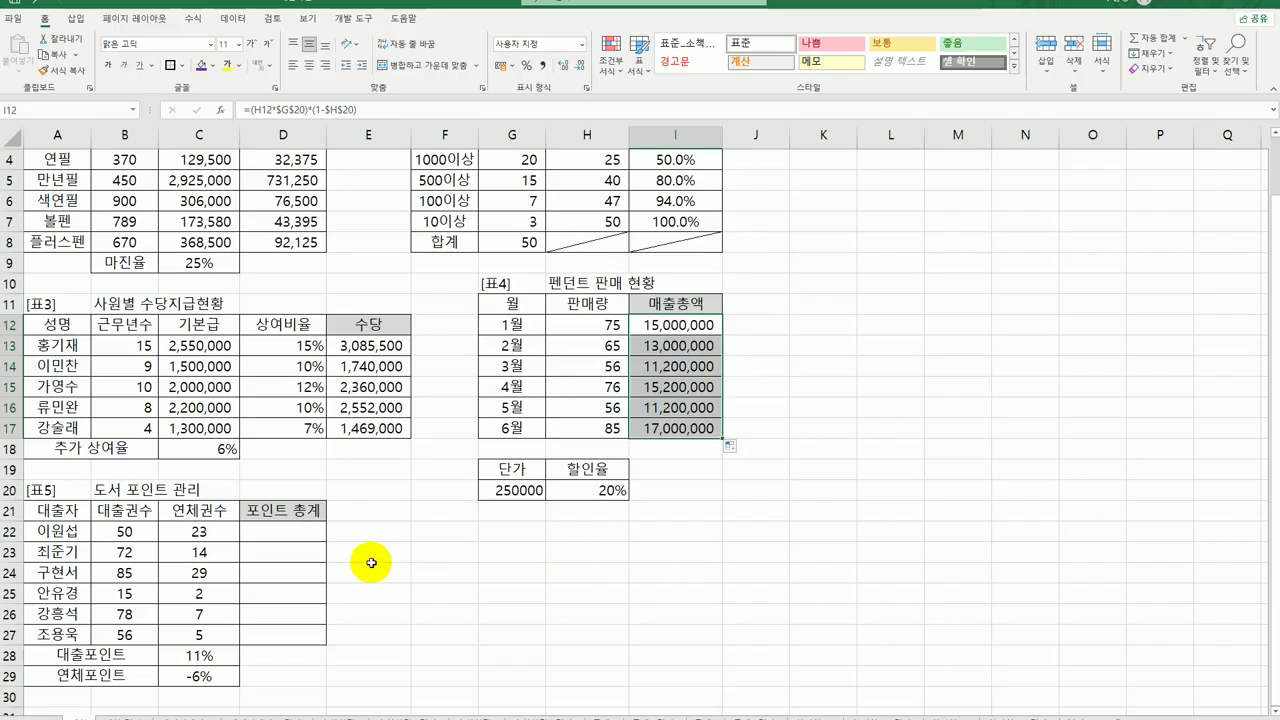
click(292, 532)
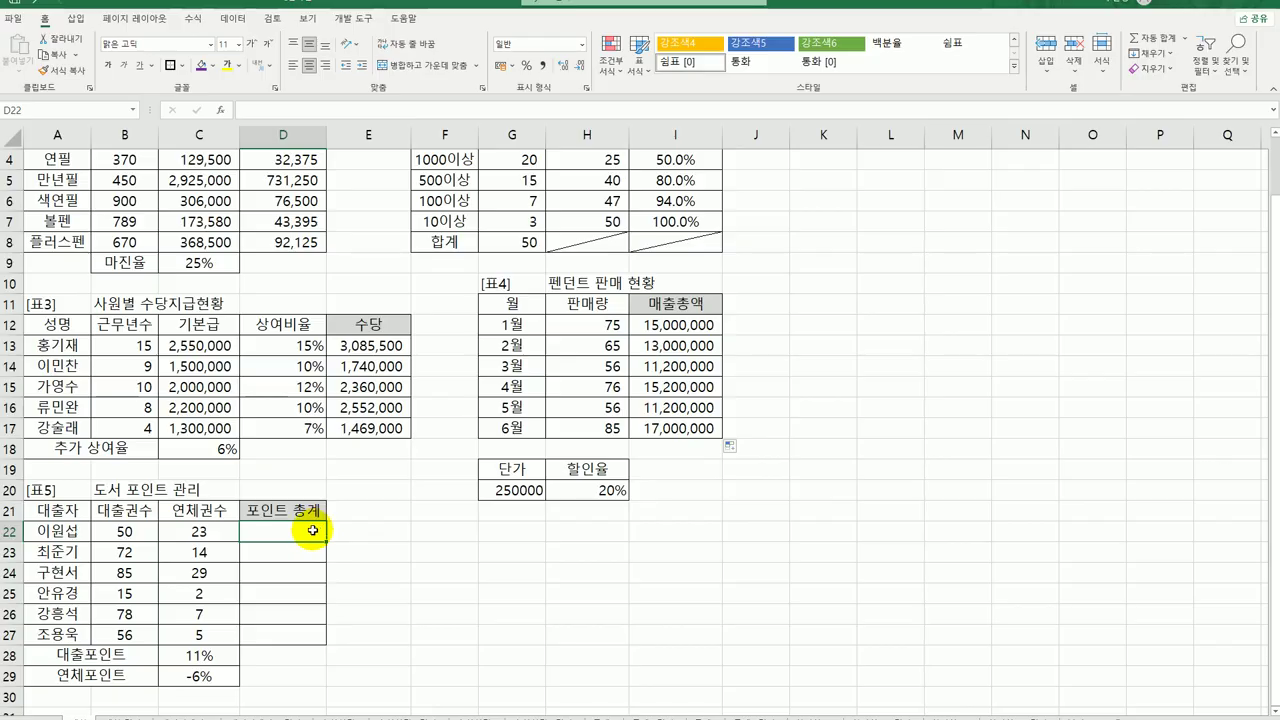
text(=)
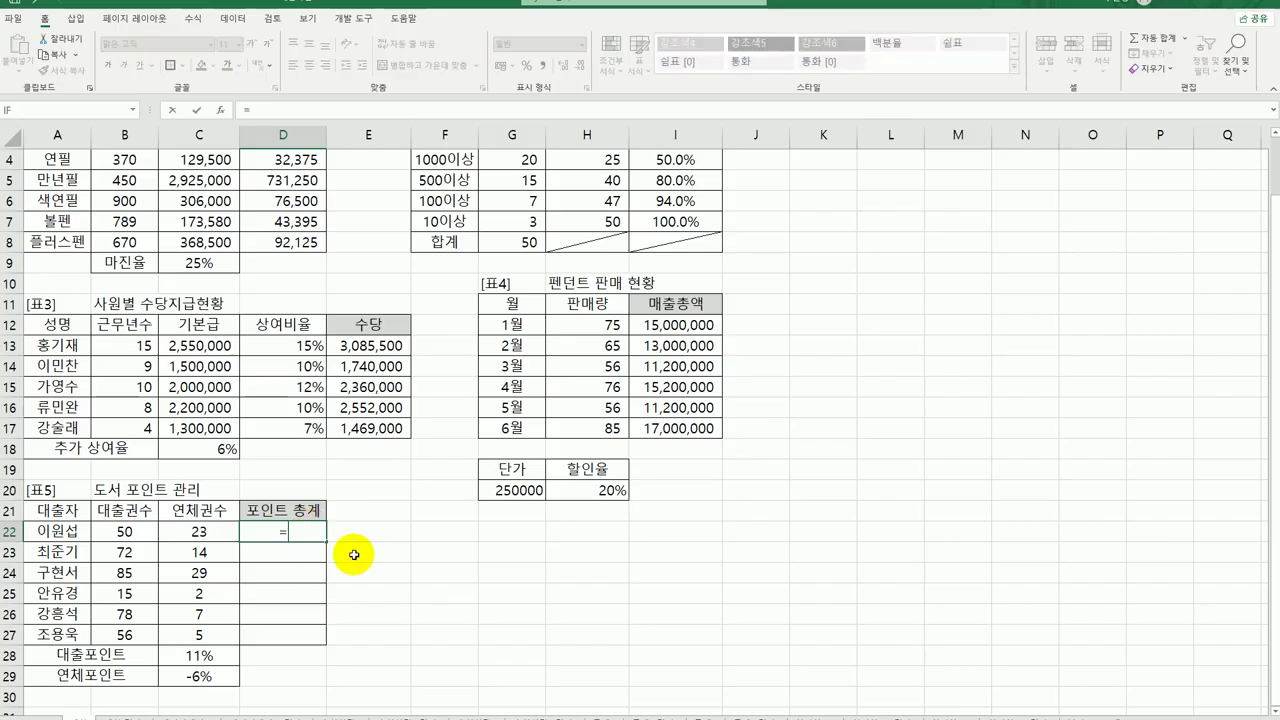
click(127, 530)
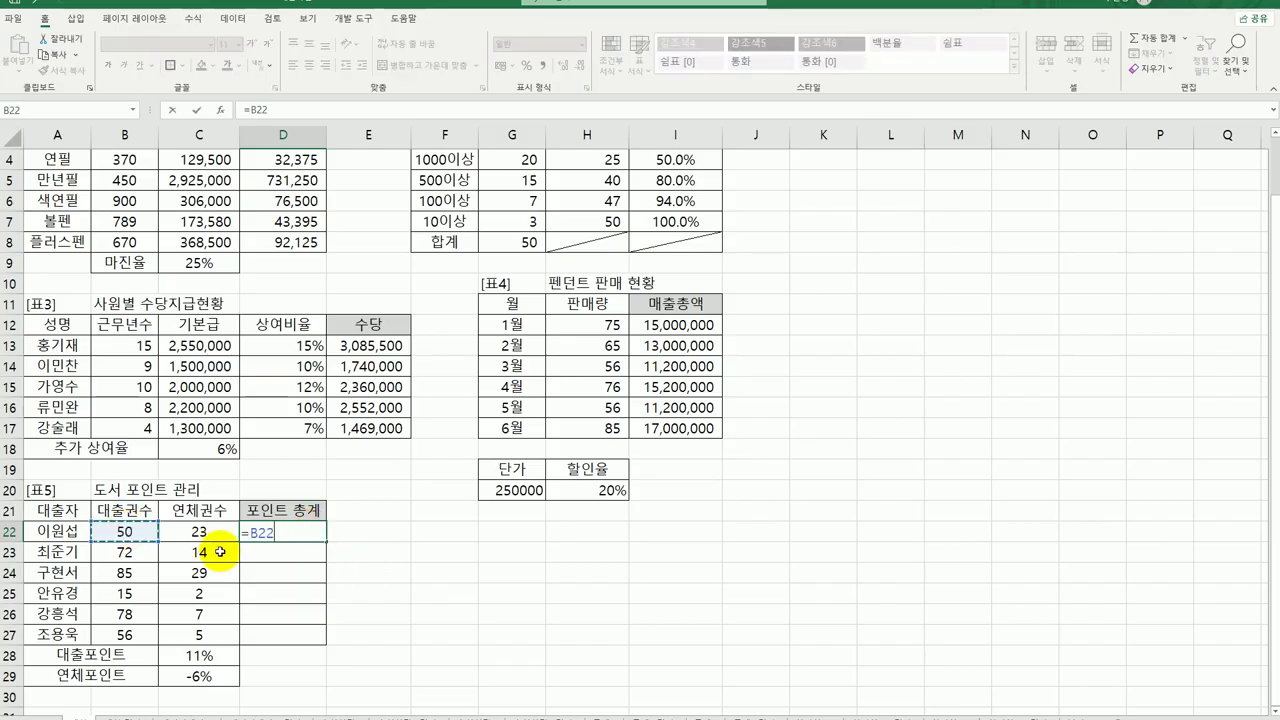
text(*)
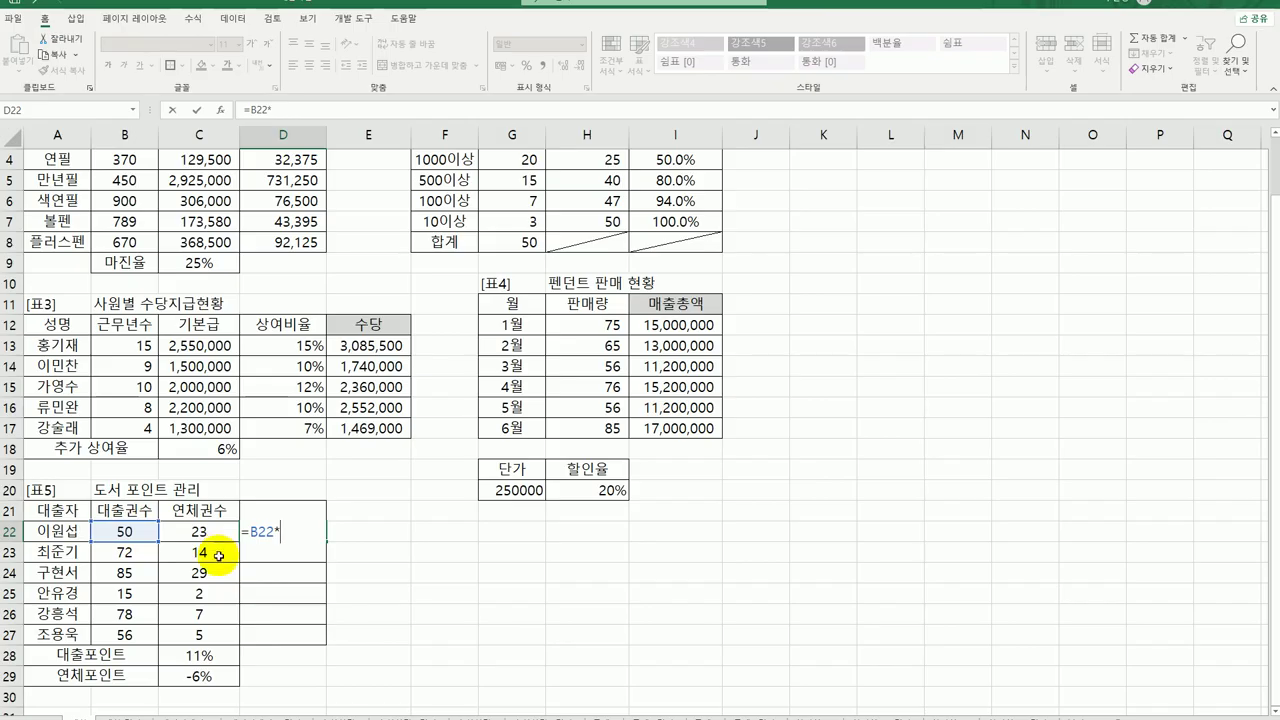
click(219, 651)
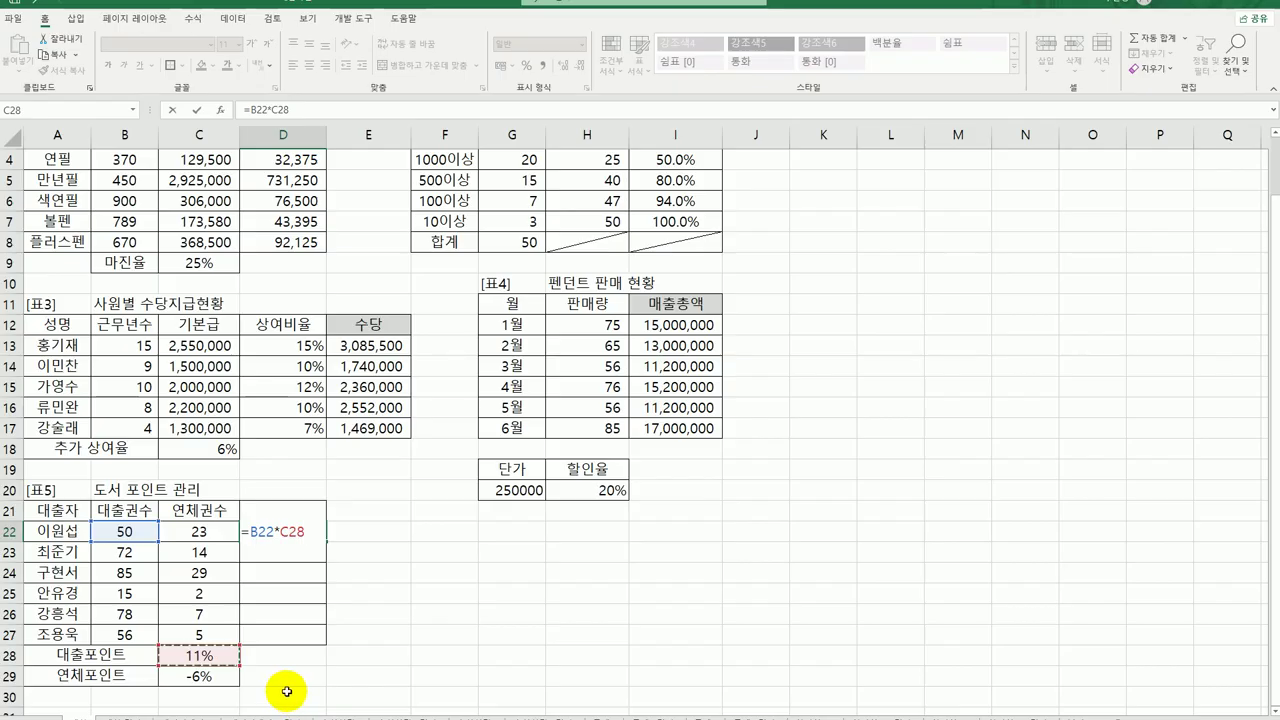
key(F4)
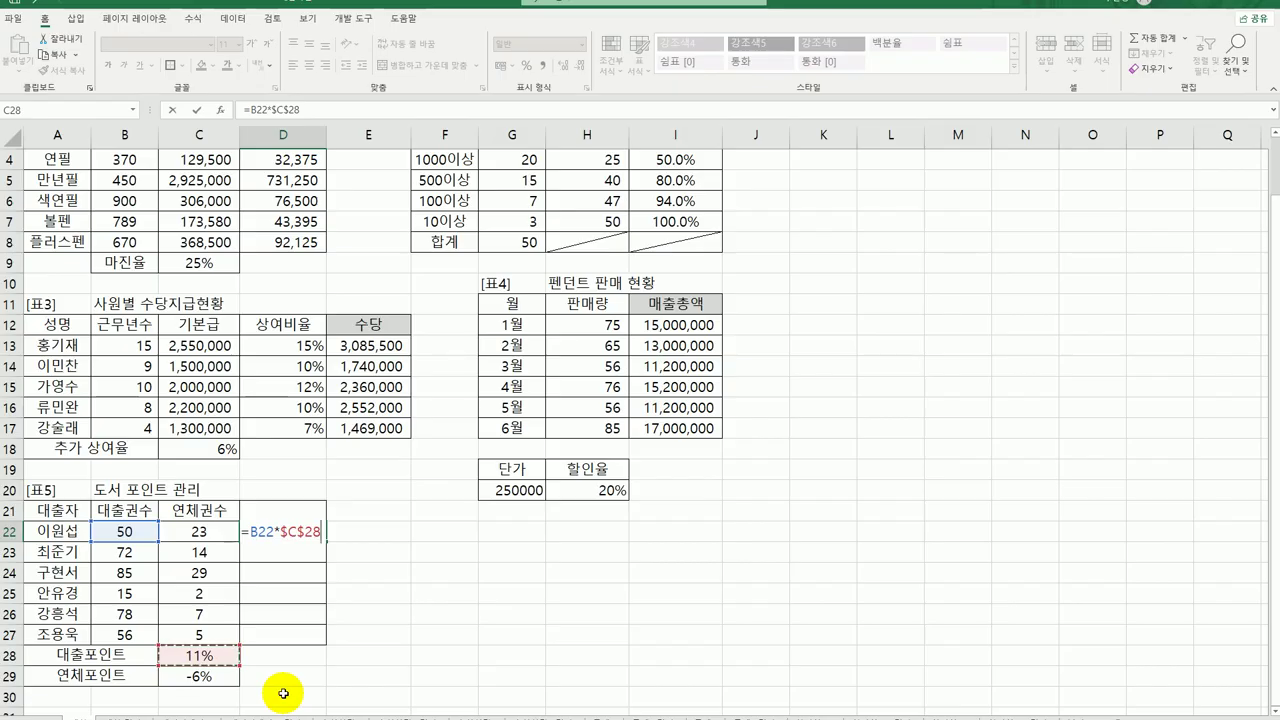
text(+)
key(Left)
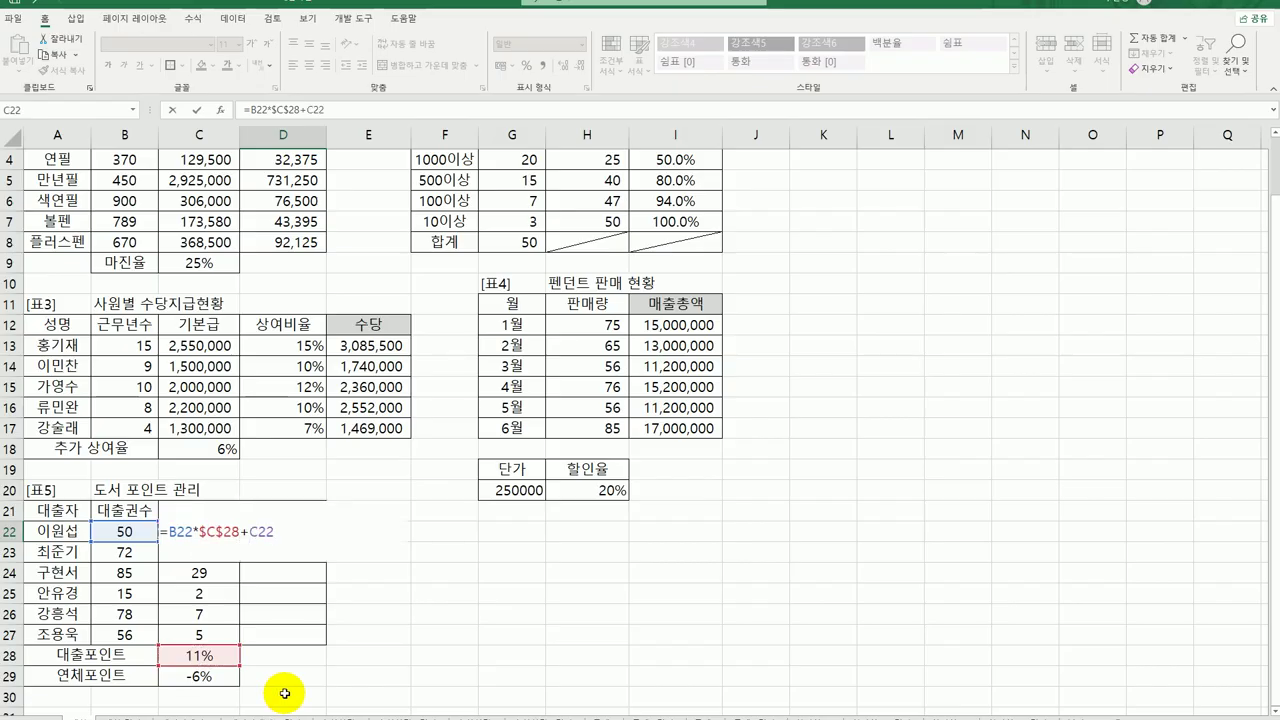
text(*)
click(223, 674)
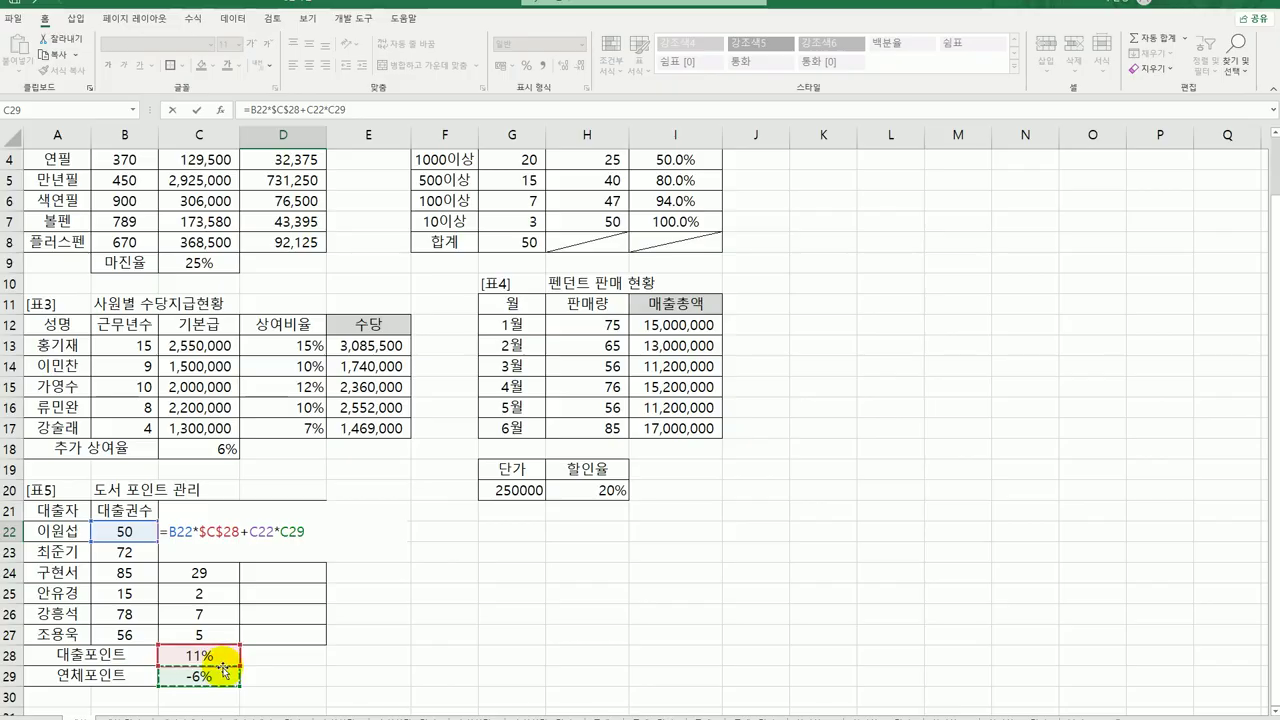
key(F4)
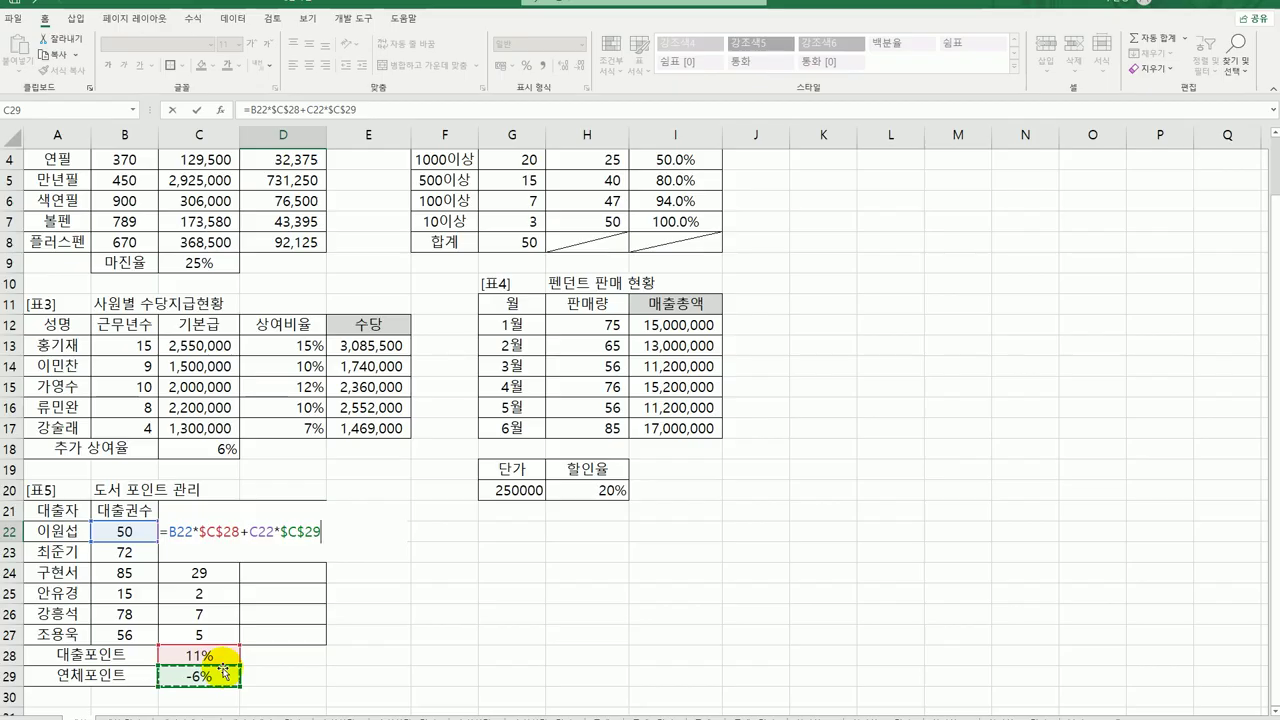
key(Return)
click(280, 533)
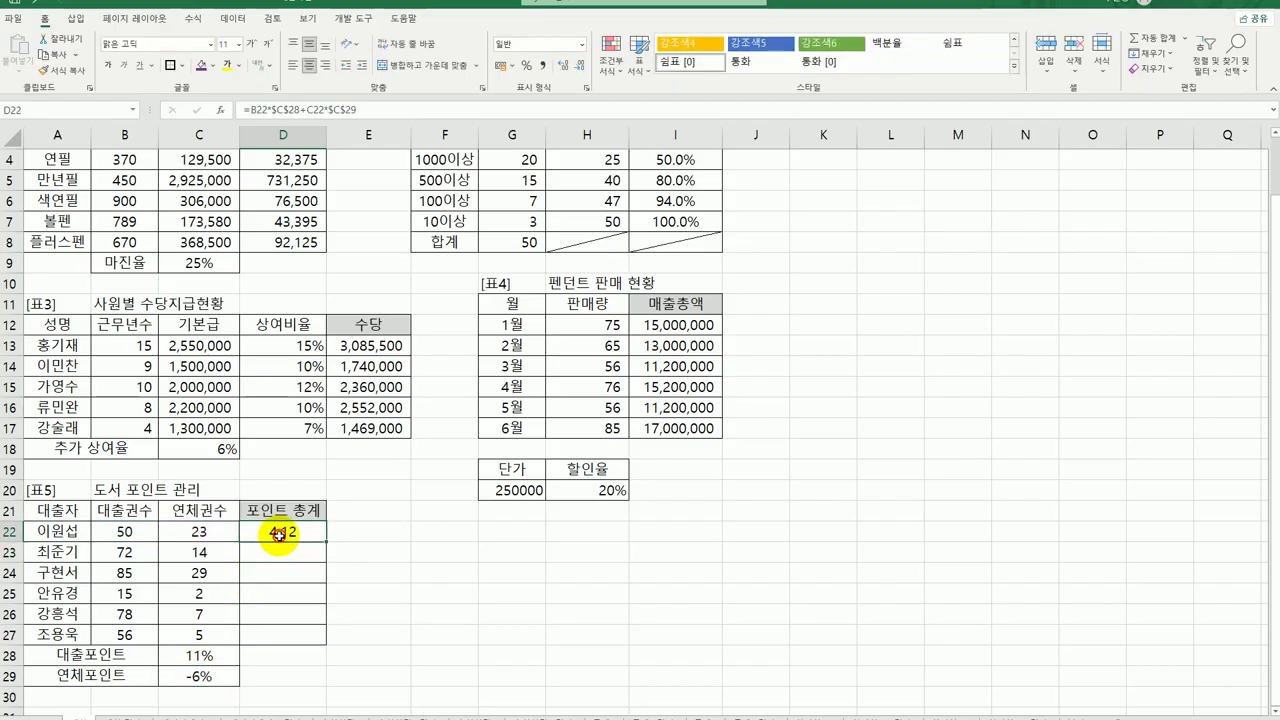
drag(325, 542, 318, 641)
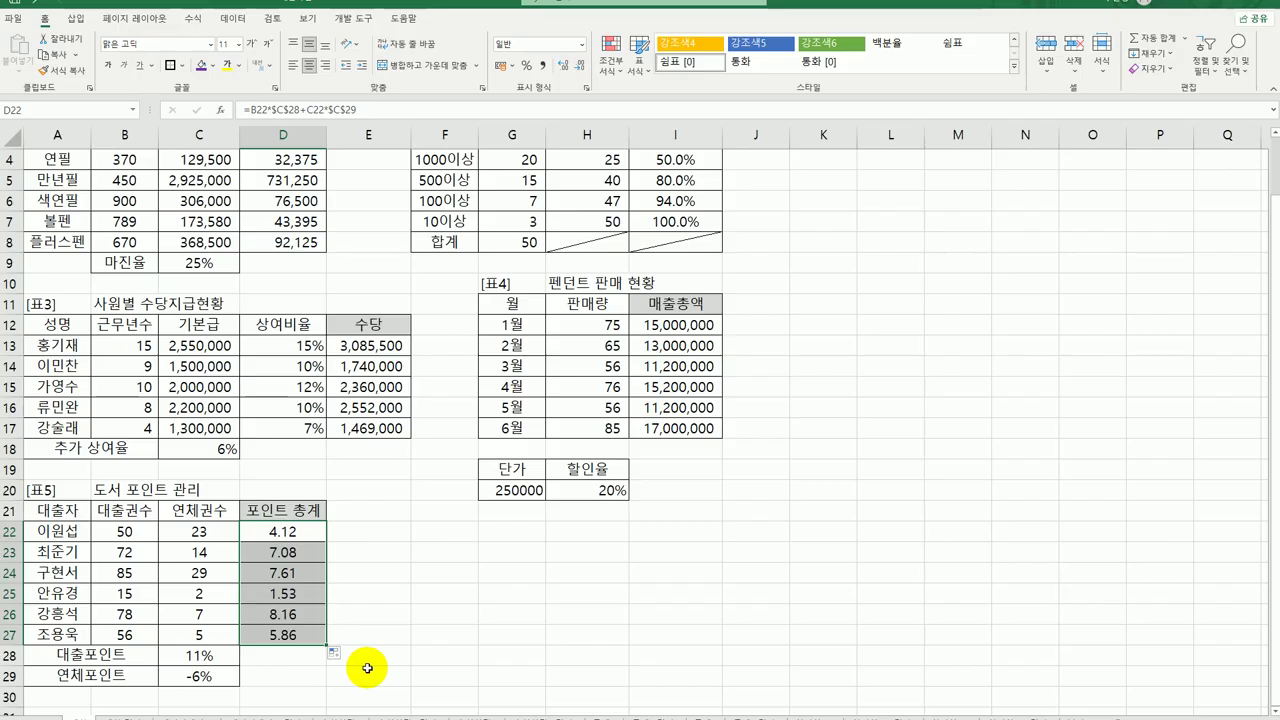
click(373, 665)
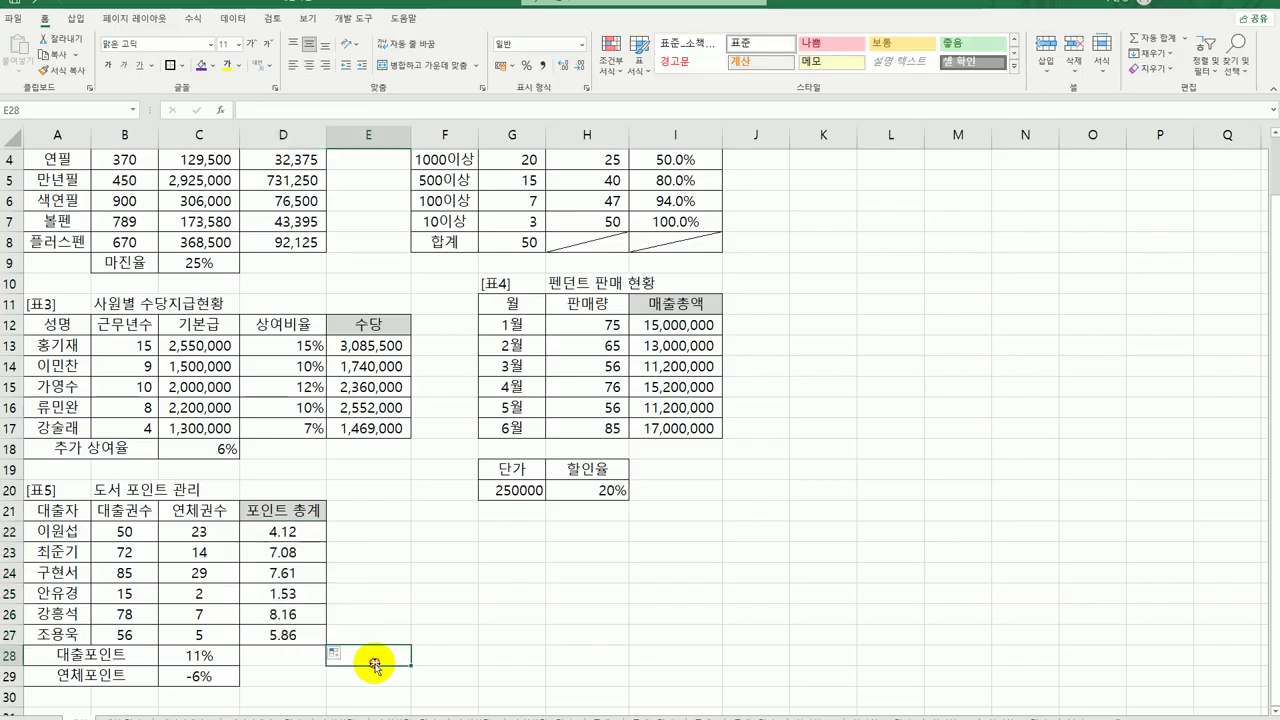
Switch to the neighbouring worksheet with the completed tables and compare its results with the calculated columns
scroll(373, 640, up, 1)
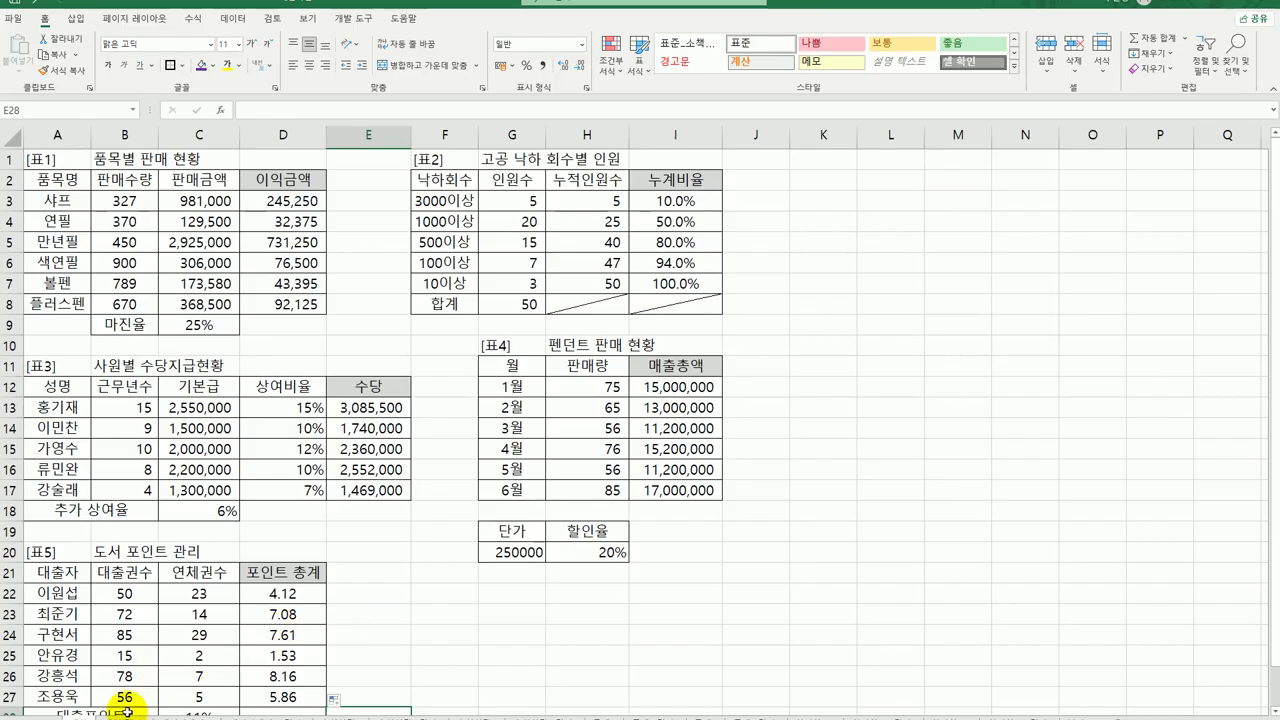
key(ctrl+Home)
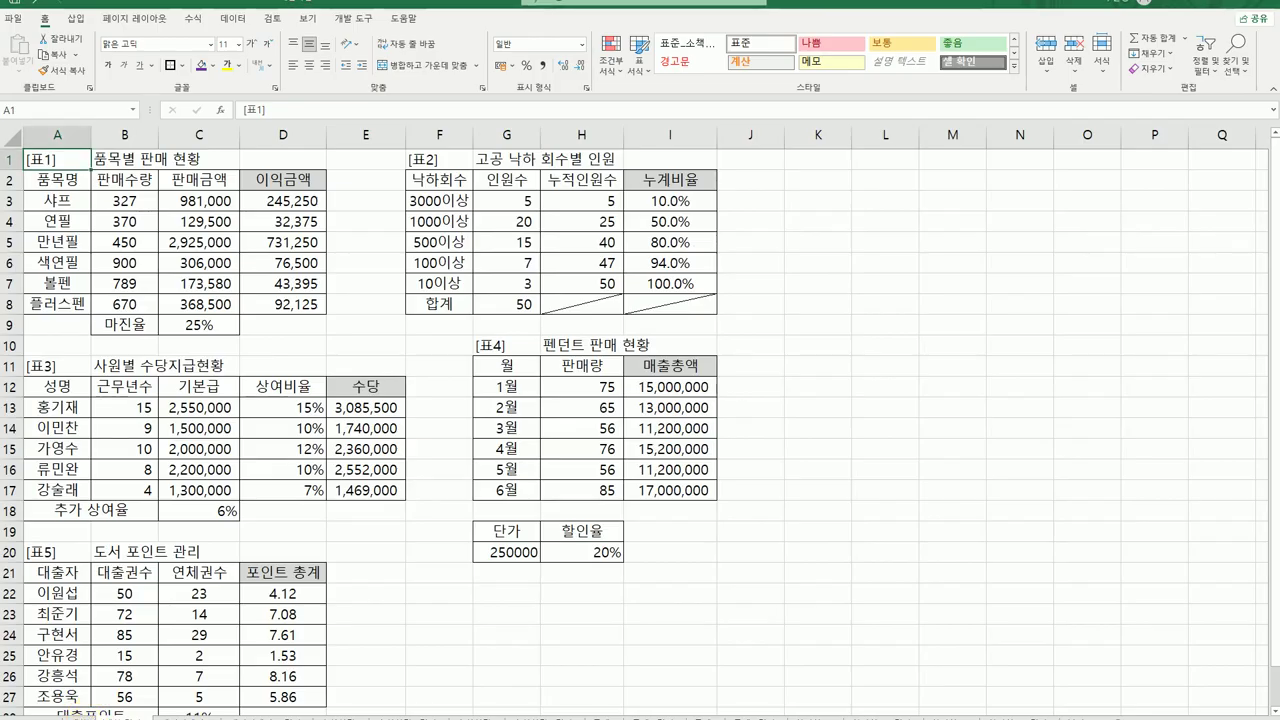
key(ctrl+y)
key(ctrl+z)
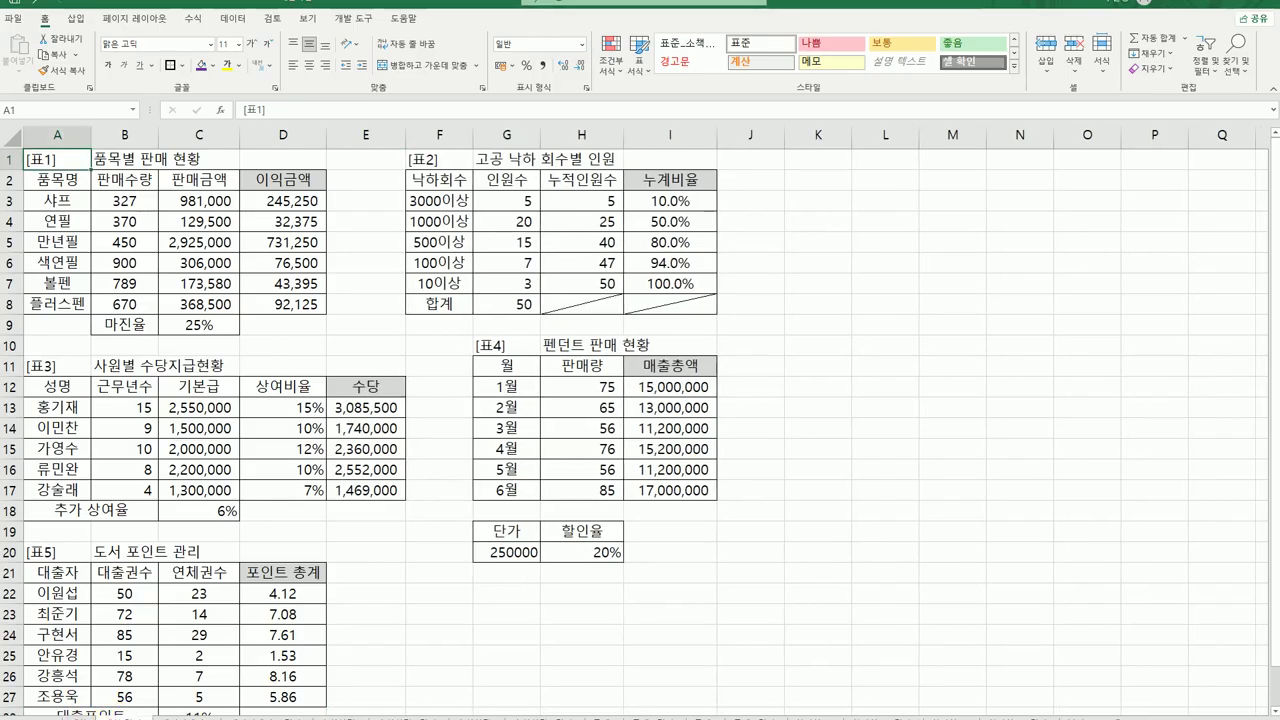